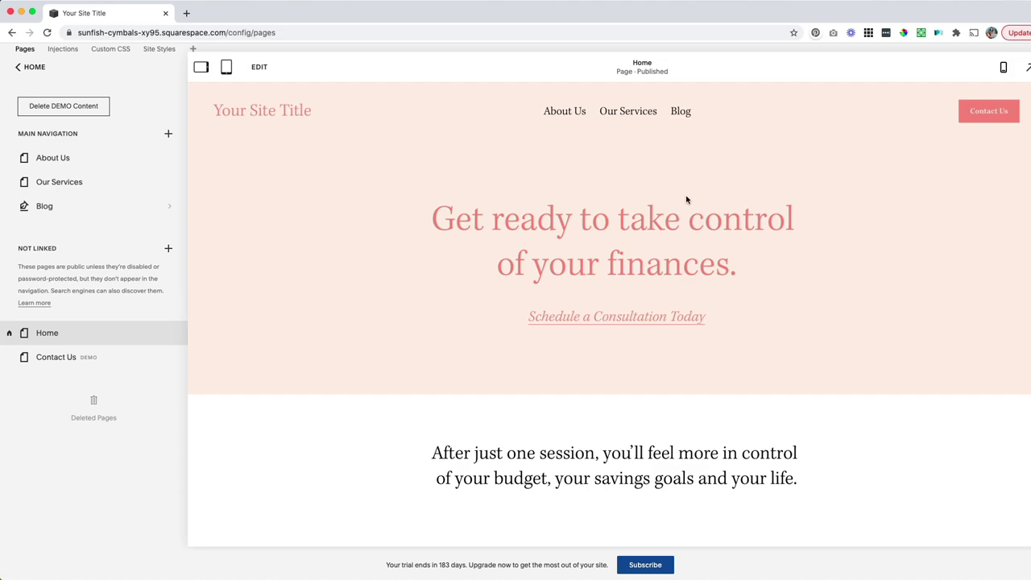
Scroll down the Home page editor and pick the spot just above the Our Services heading.
scroll(686, 199, "down", 10)
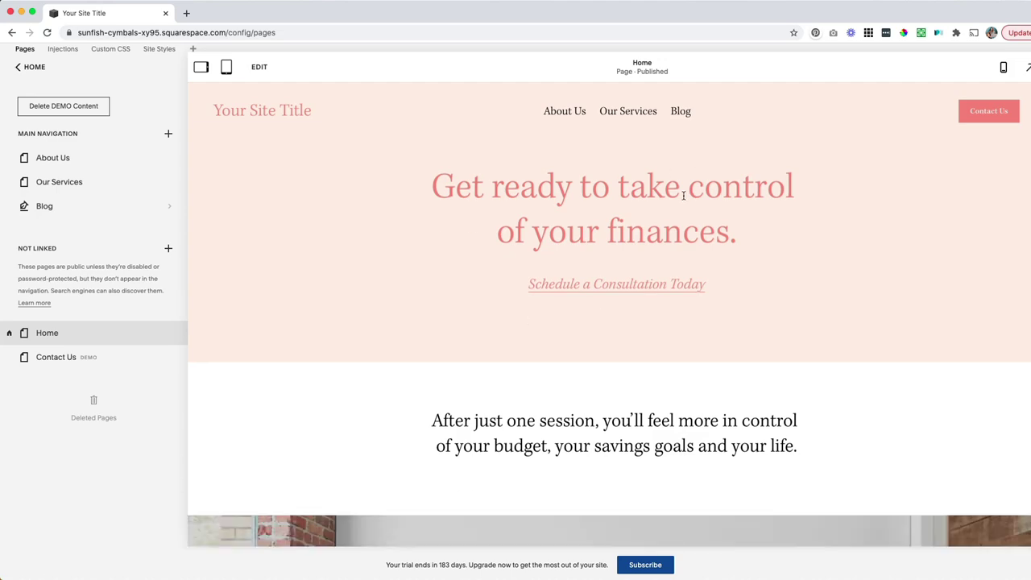
scroll(592, 398, "down", 5)
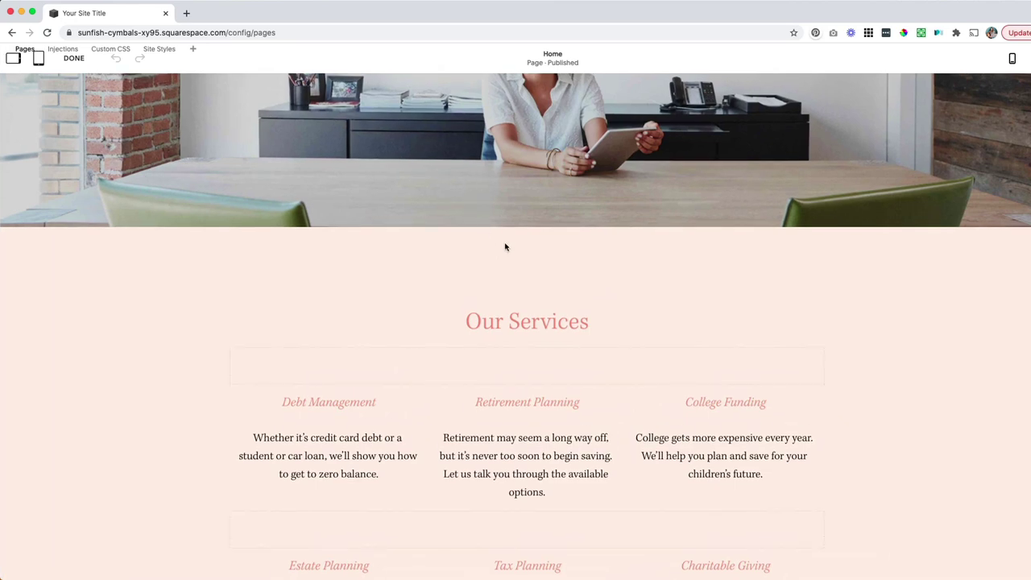
scroll(494, 248, "down", 2)
left_click(527, 228)
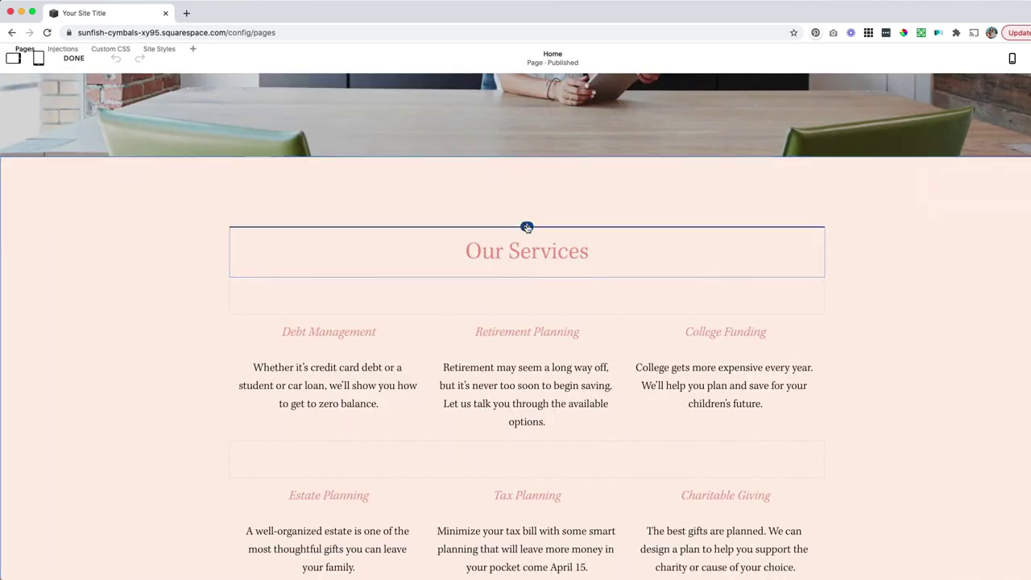
Insert a Code block above the Our Services heading.
left_click(527, 228)
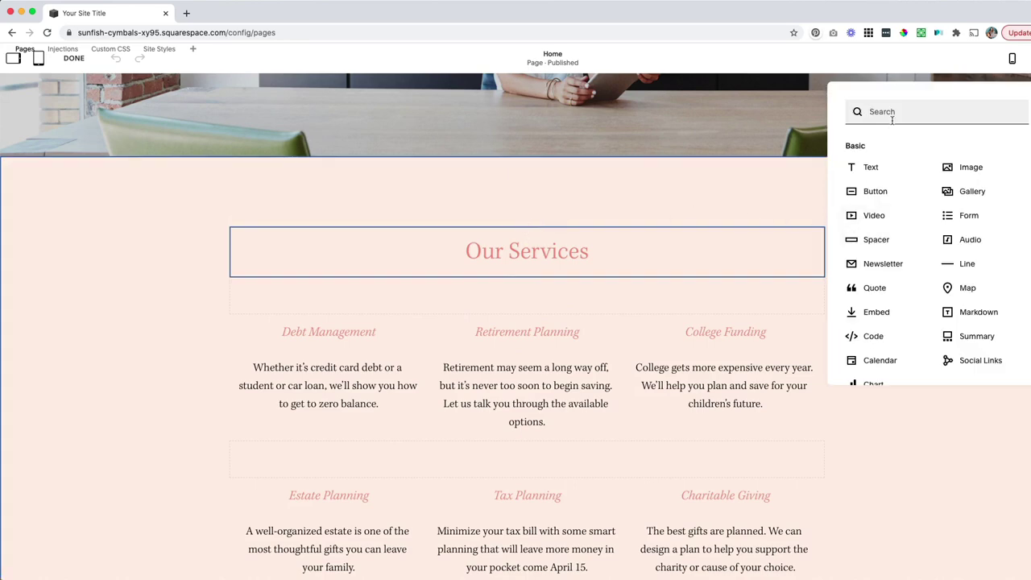
type("code")
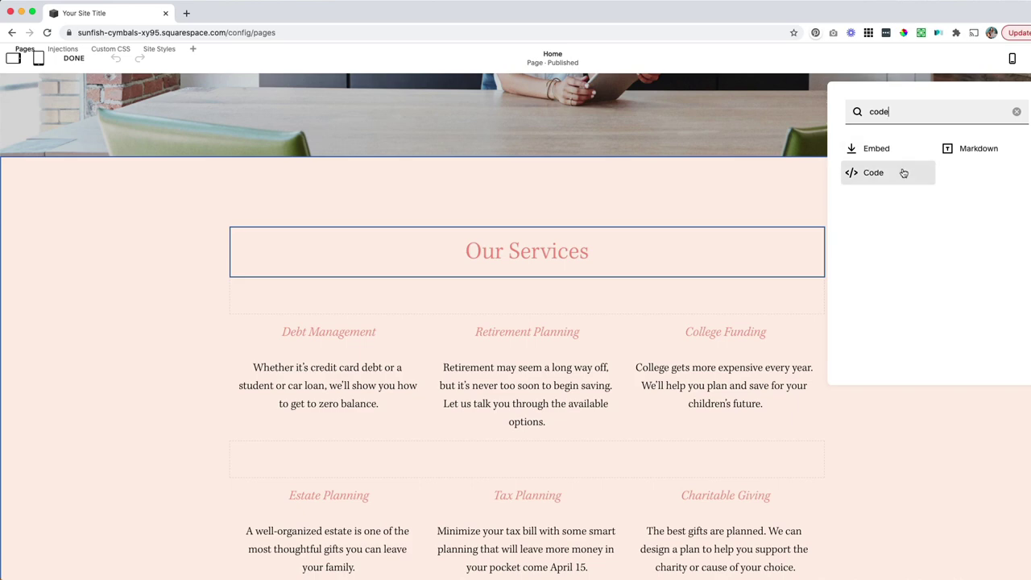
left_click(903, 173)
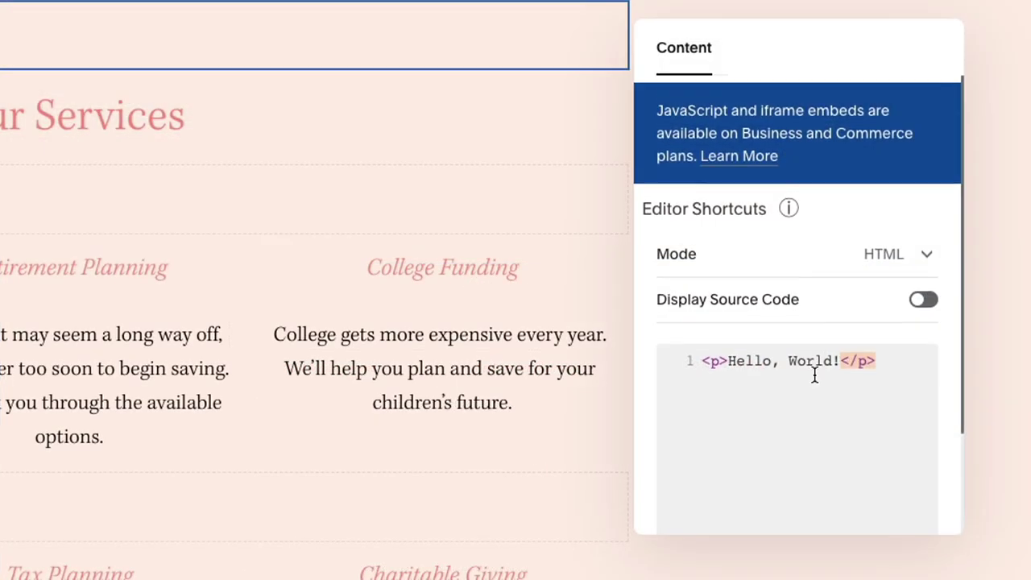
scroll(926, 370, "down", 2)
Replace the sample code with <div id="services"></div> and close the code editor.
left_click_drag(878, 233, 664, 229)
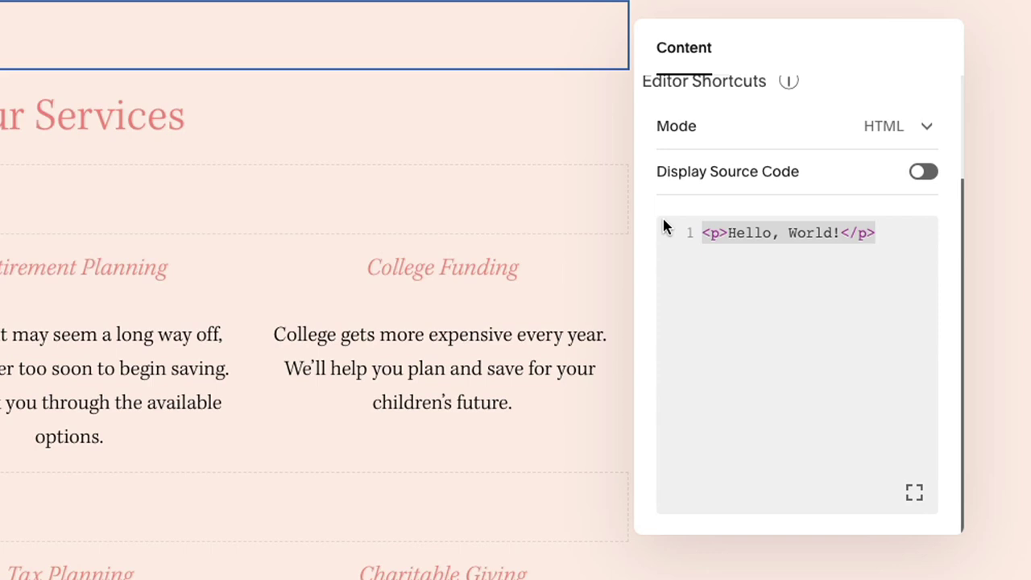
type("<")
type("p")
key("BackSpace")
type("di")
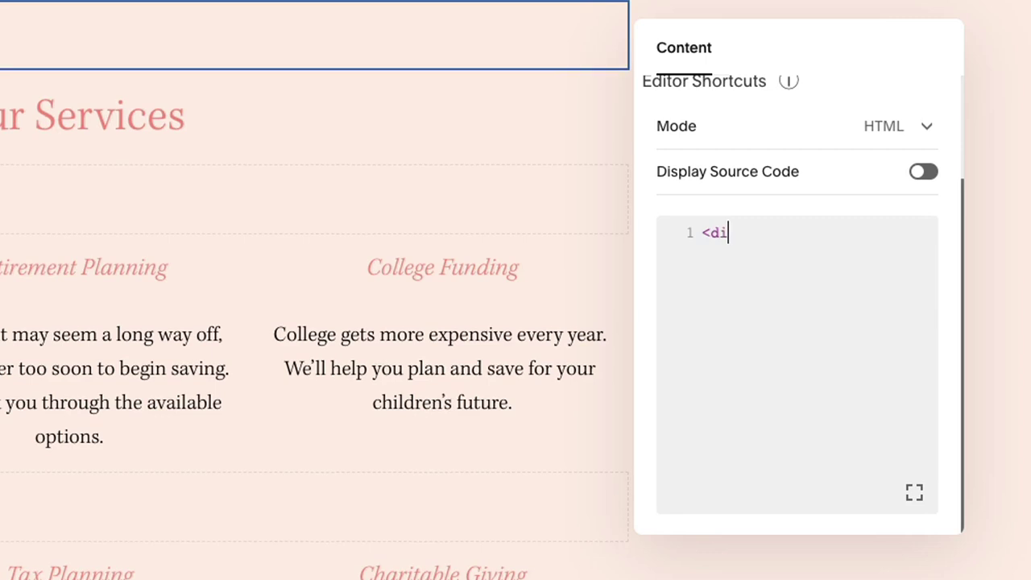
type("v id=\"")
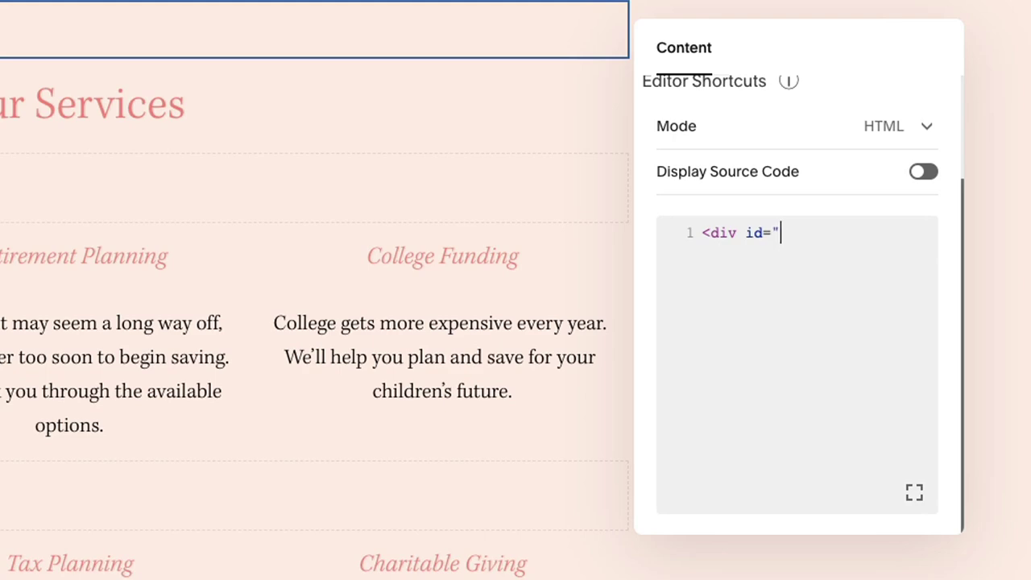
type("services")
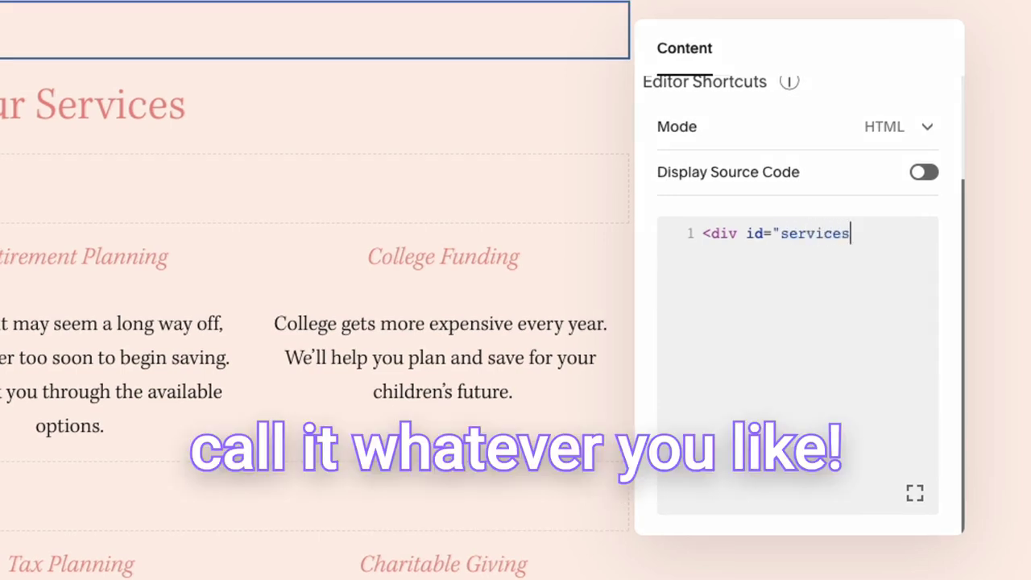
type("-")
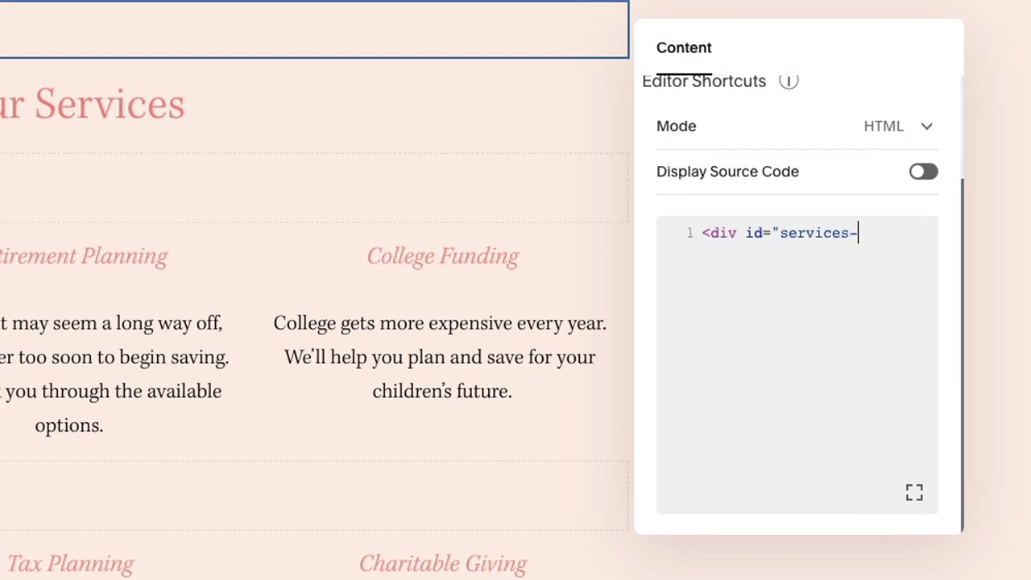
key("BackSpace")
type("\"")
type(">")
key("Return")
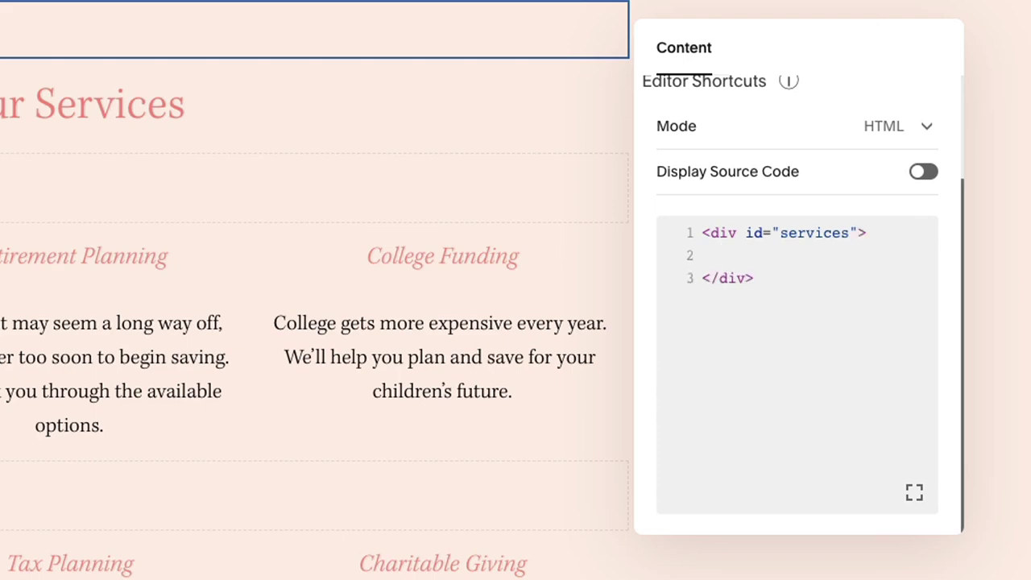
key("BackSpace")
key("BackSpace")
key("BackSpace")
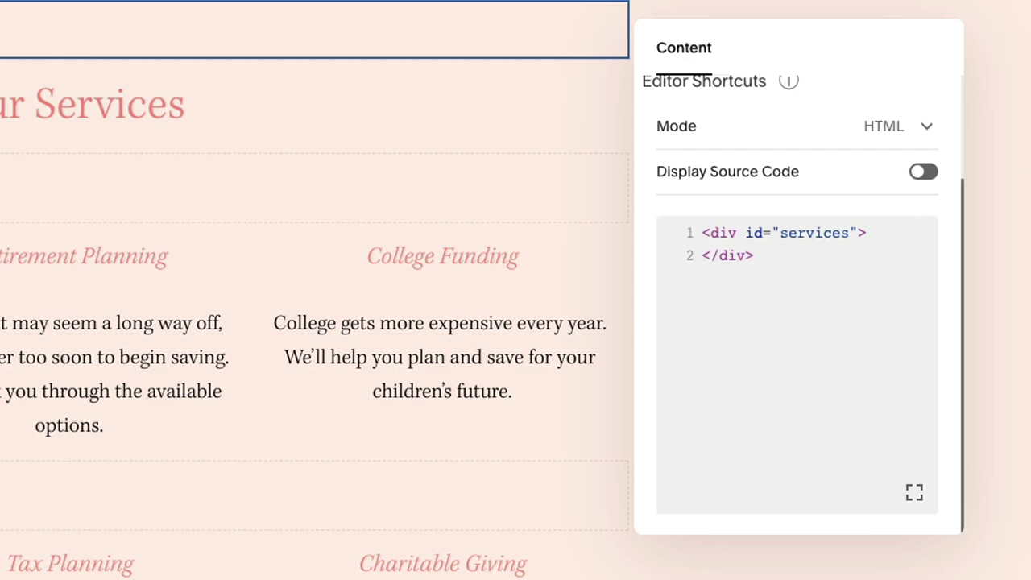
left_click_drag(784, 246, 700, 231)
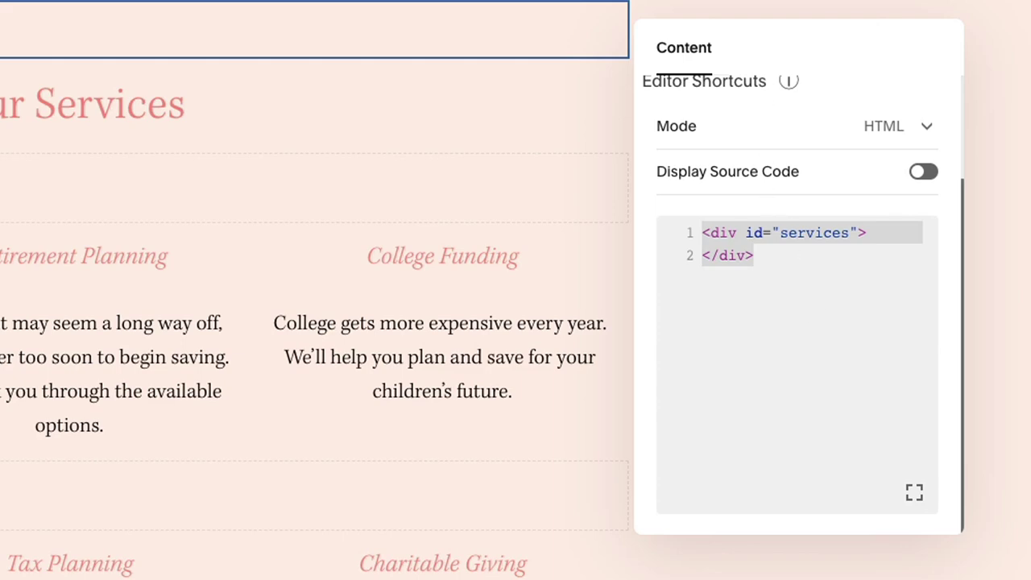
left_click(207, 85)
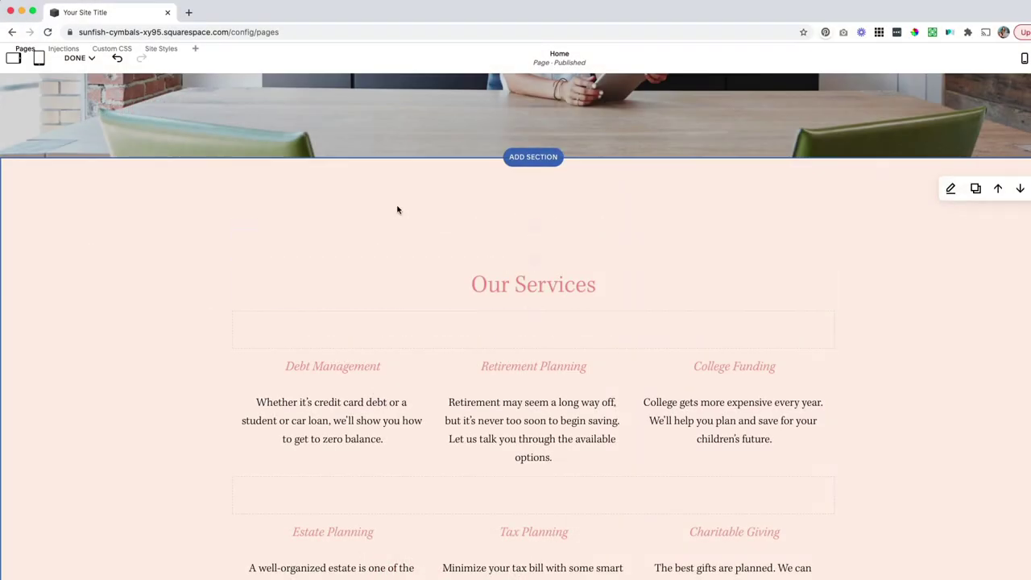
Save the page, then delete the Schedule a Consultation Today link line from the hero text.
left_click(83, 75)
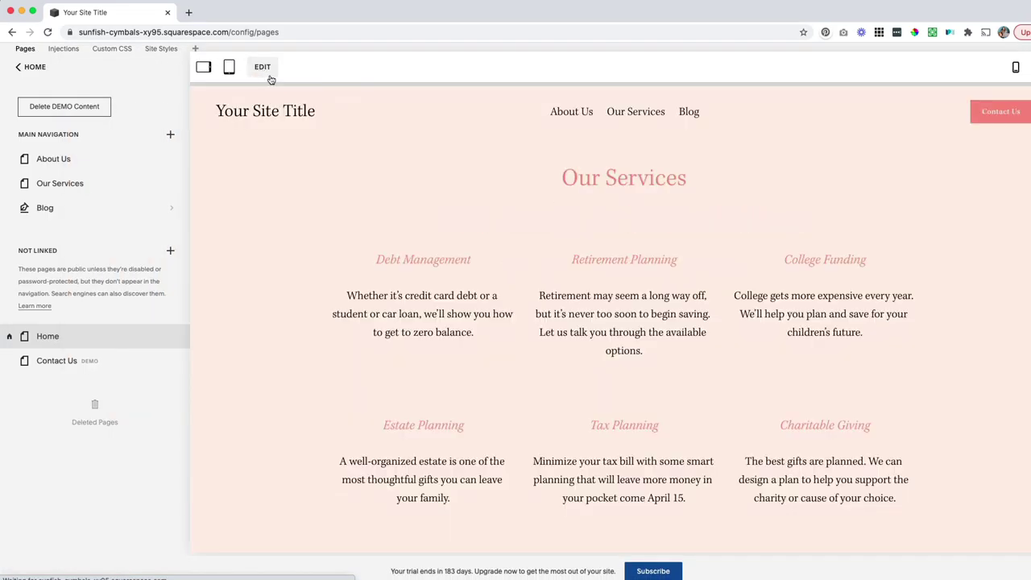
left_click(262, 67)
scroll(587, 211, "up", 4)
scroll(587, 211, "up", 5)
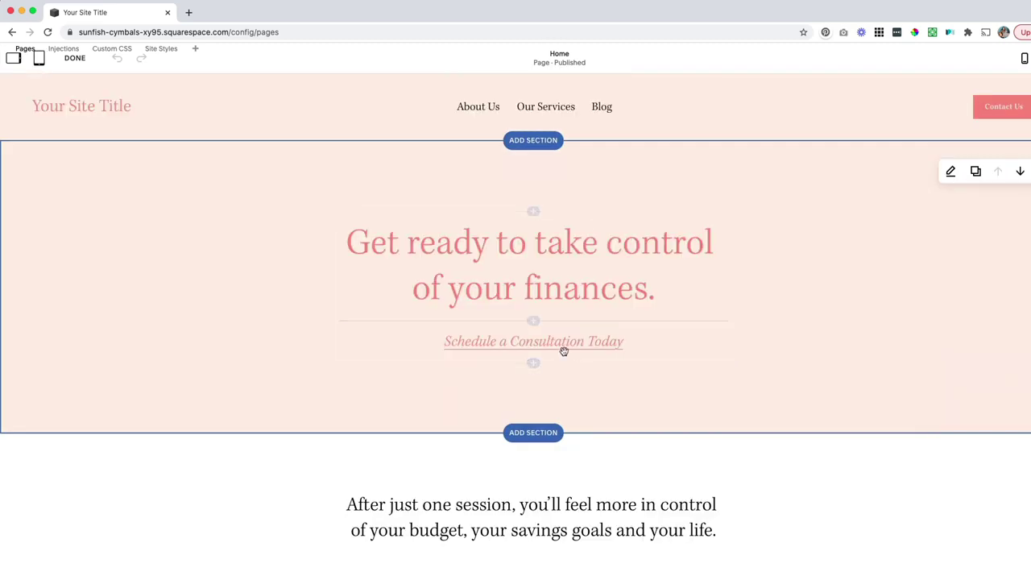
left_click(661, 346)
left_click(457, 342)
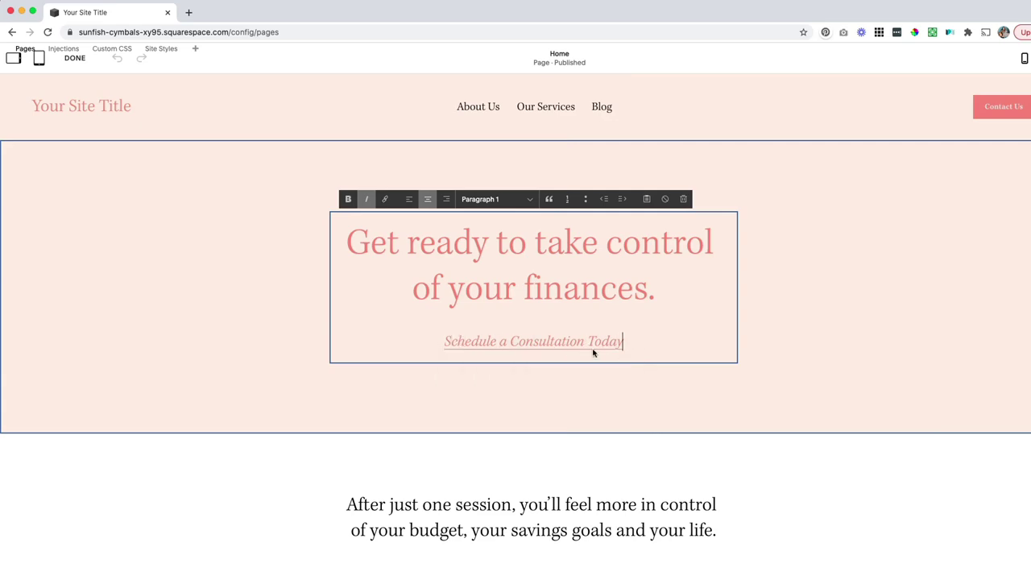
left_click(469, 341)
left_click(586, 364)
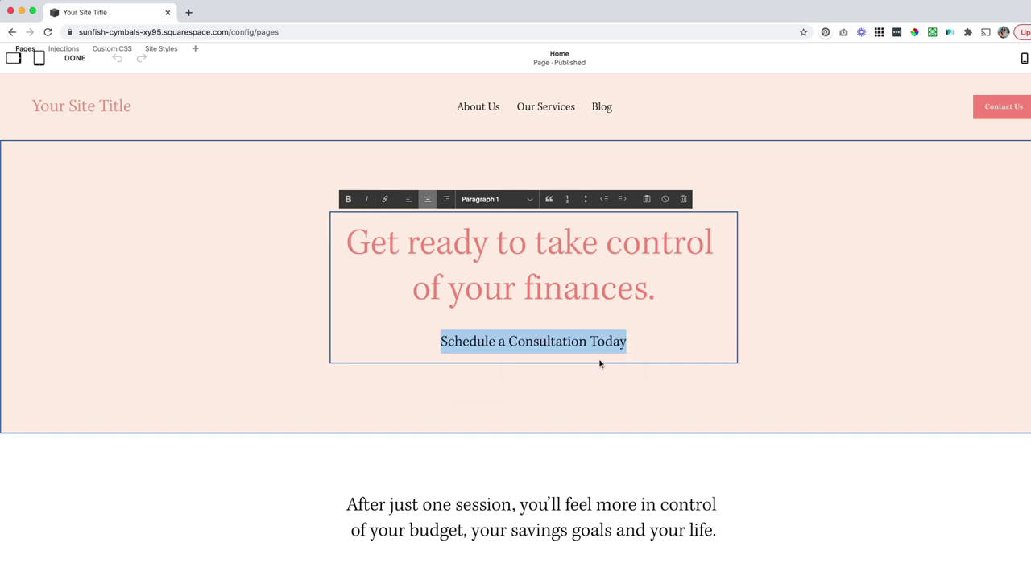
key("BackSpace")
key("BackSpace")
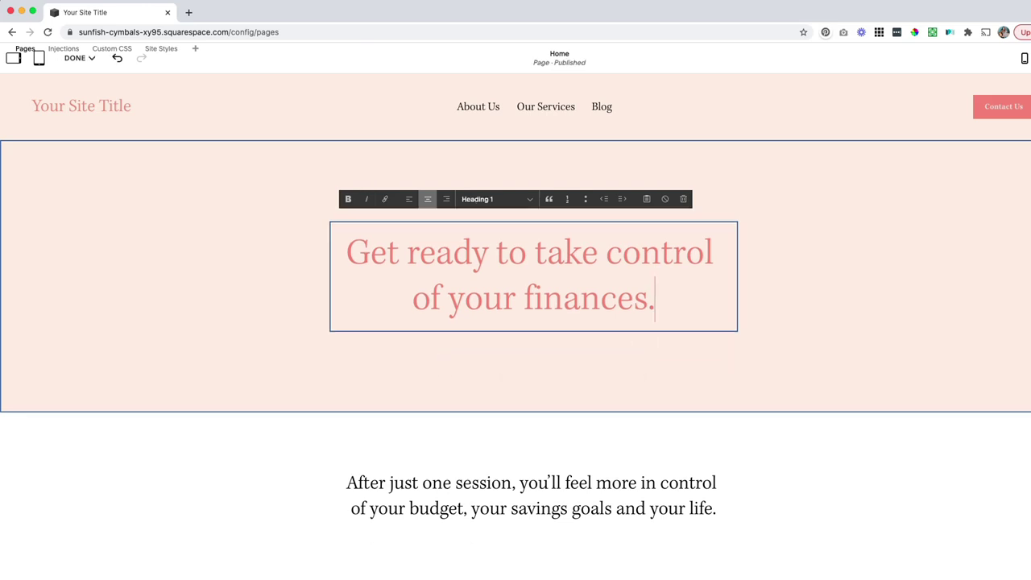
left_click(778, 299)
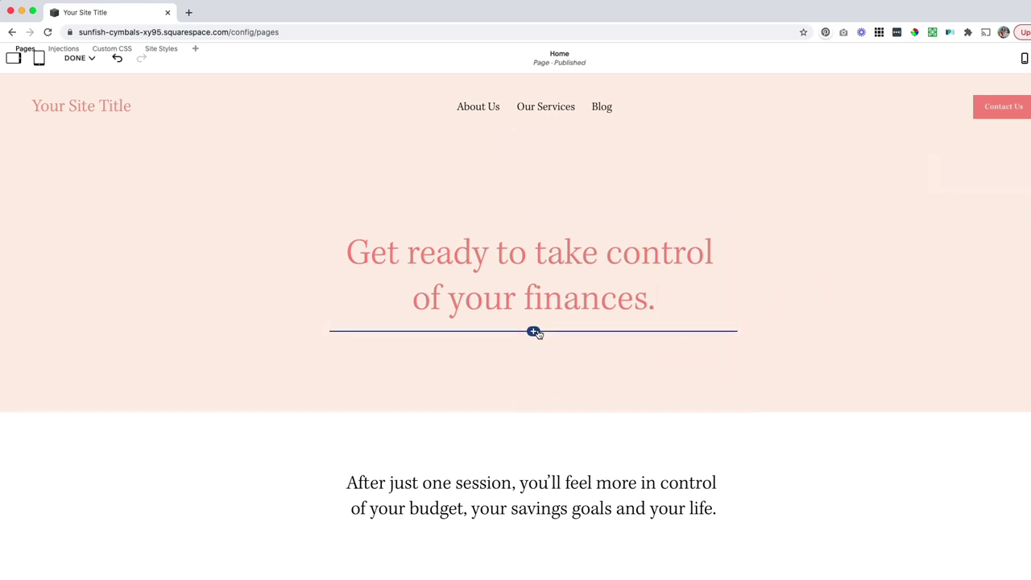
Add a Learn more button under the hero heading linking to #services, and save the page.
left_click(534, 332)
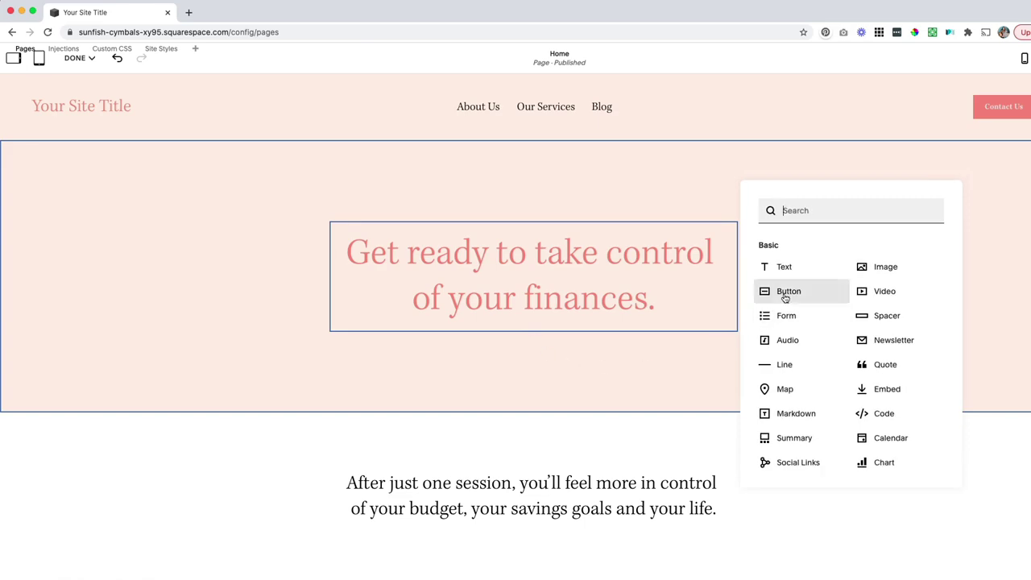
left_click(785, 293)
left_click(814, 427)
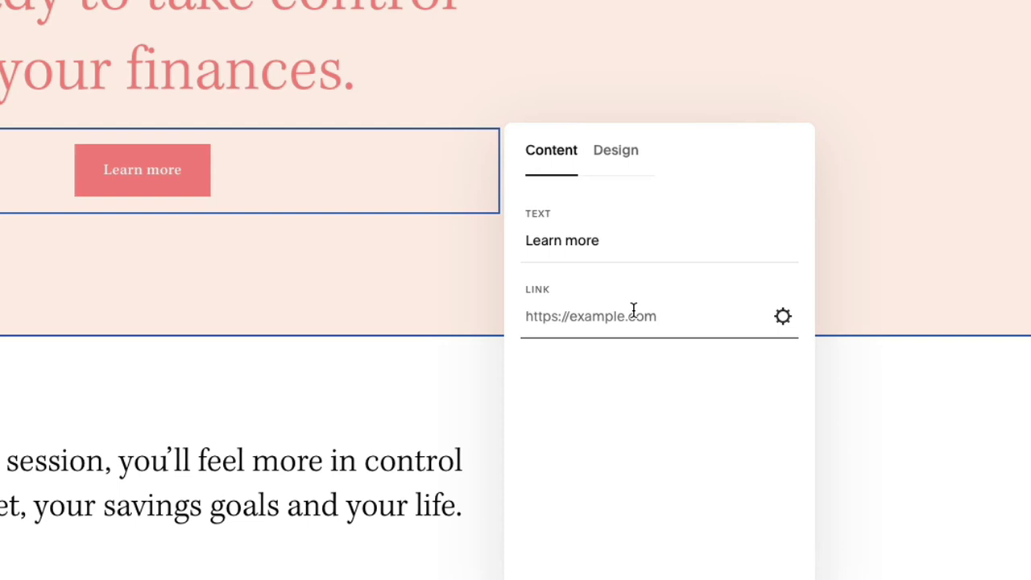
type("#")
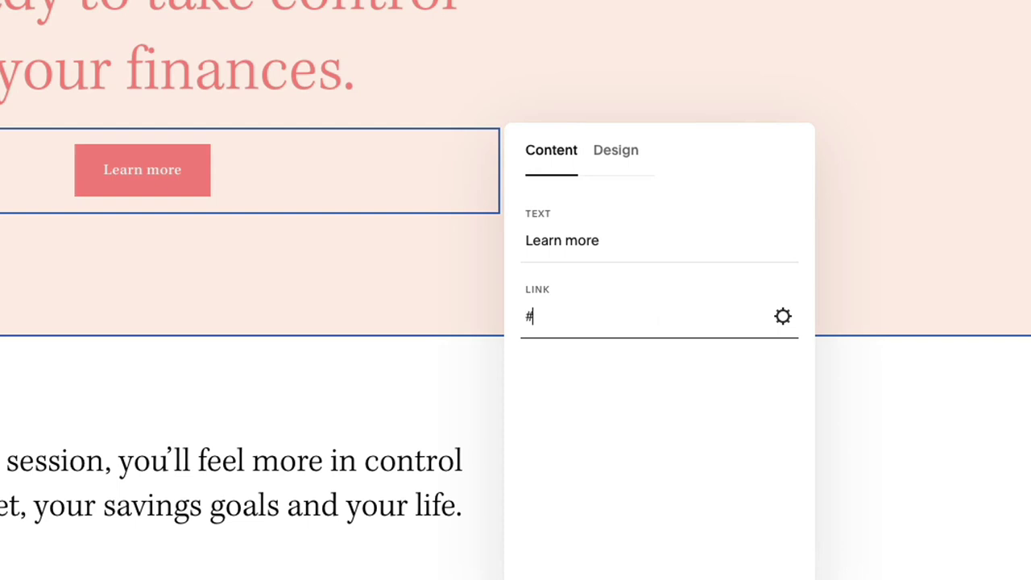
type("services")
left_click(726, 32)
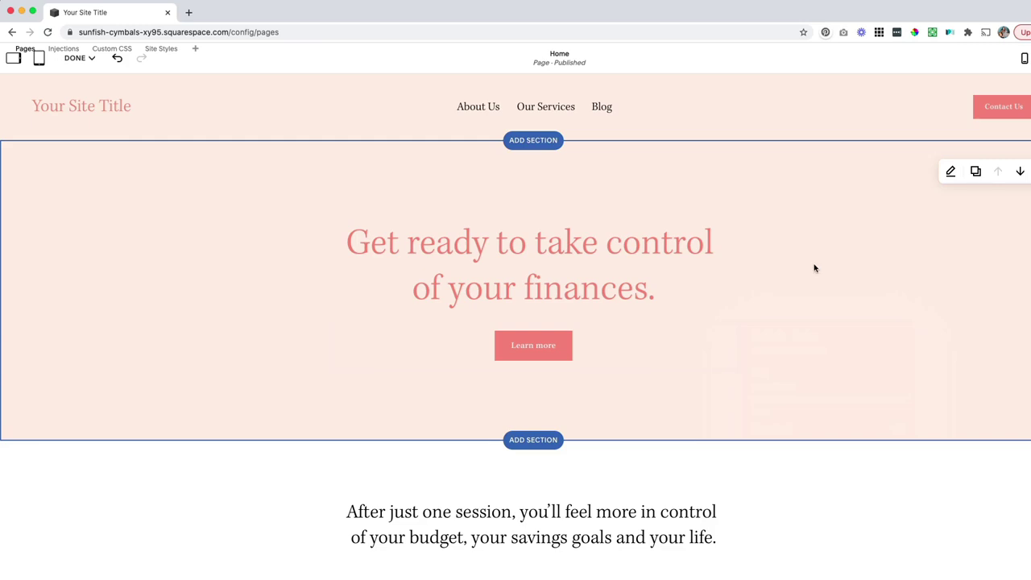
left_click(76, 56)
left_click(81, 80)
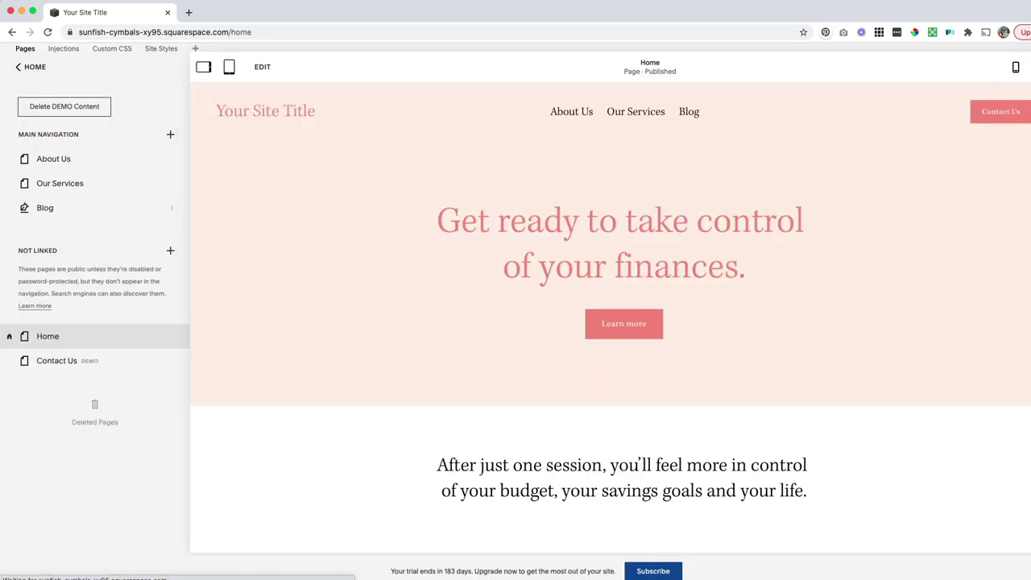
Test the Learn more button's jump to Our Services, then start editing the Our Services page.
left_click(537, 314)
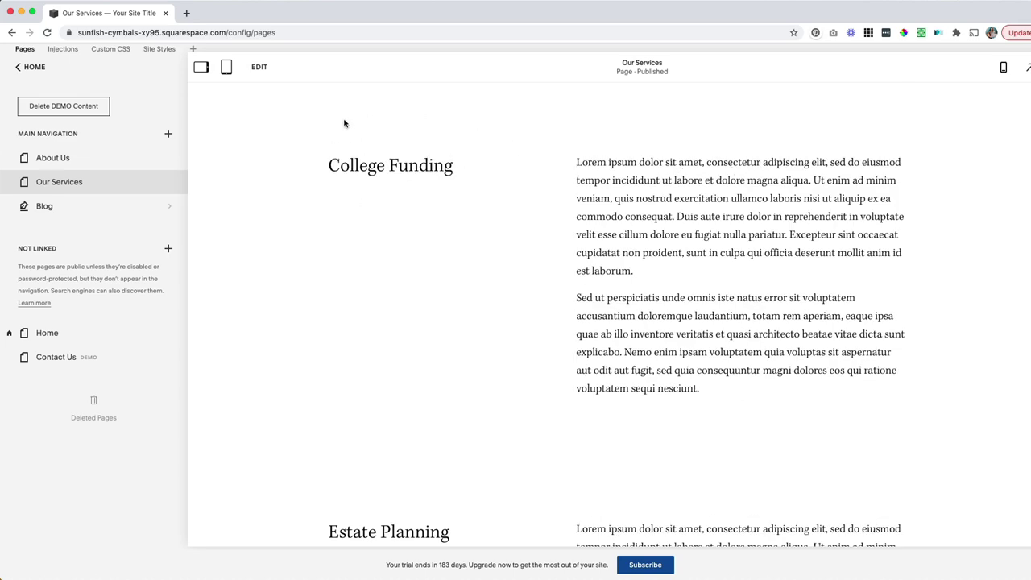
left_click(262, 76)
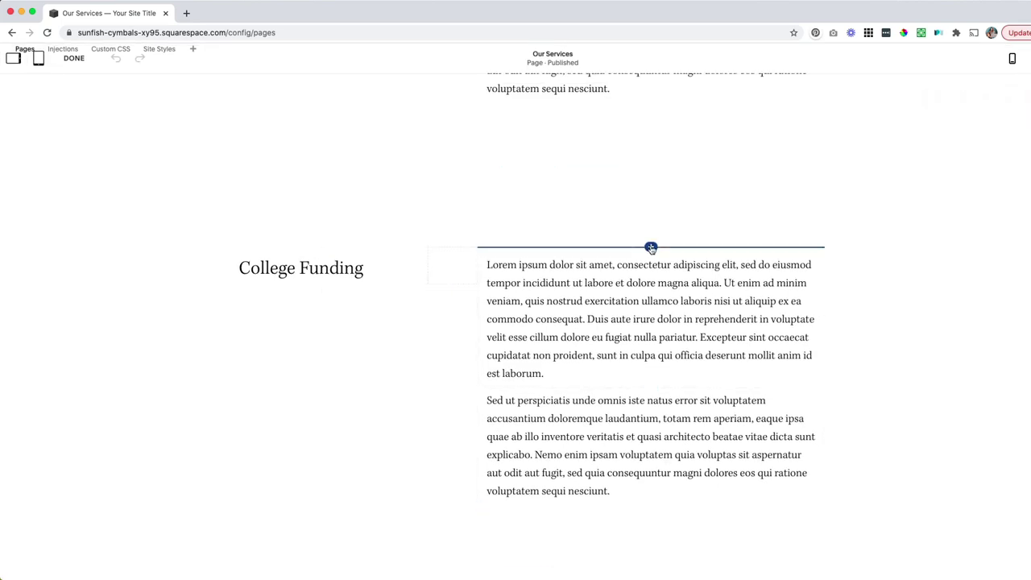
Insert a Code block and move it above the College Funding section.
left_click(650, 248)
type("code")
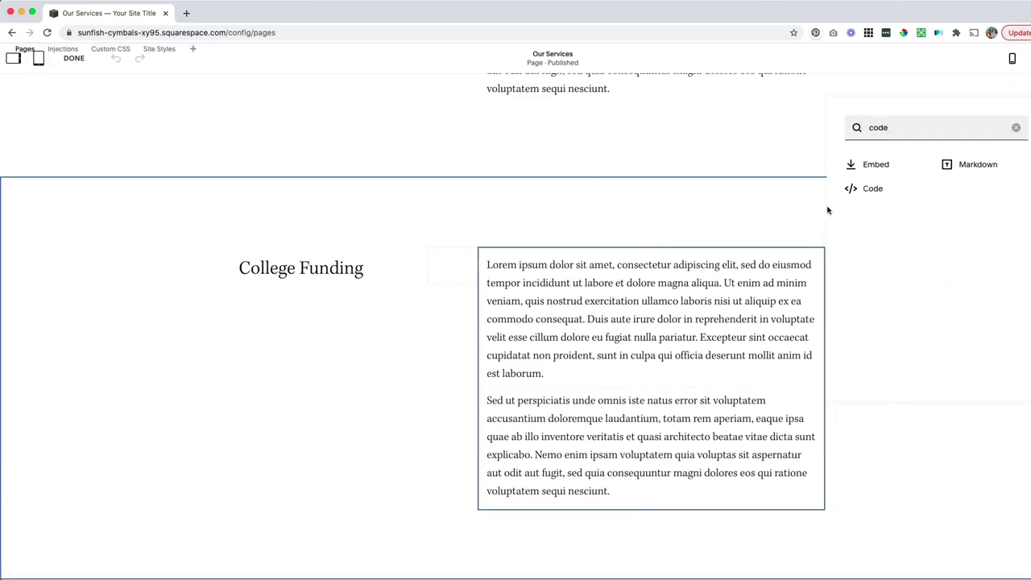
key("Return")
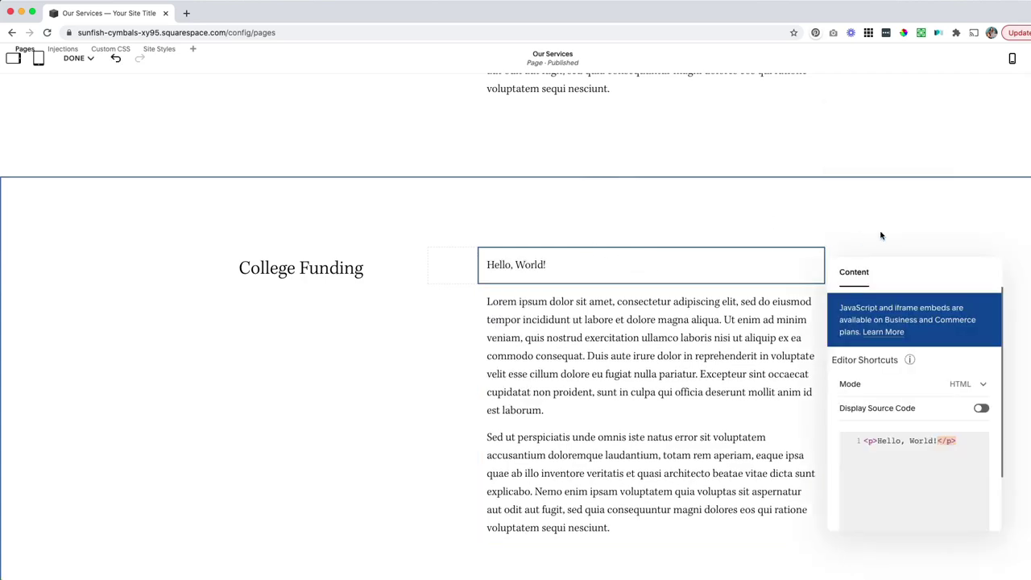
left_click_drag(607, 240, 373, 255)
Set the code block's HTML to <div id="funding"></div> and save the Our Services page.
double_click(369, 259)
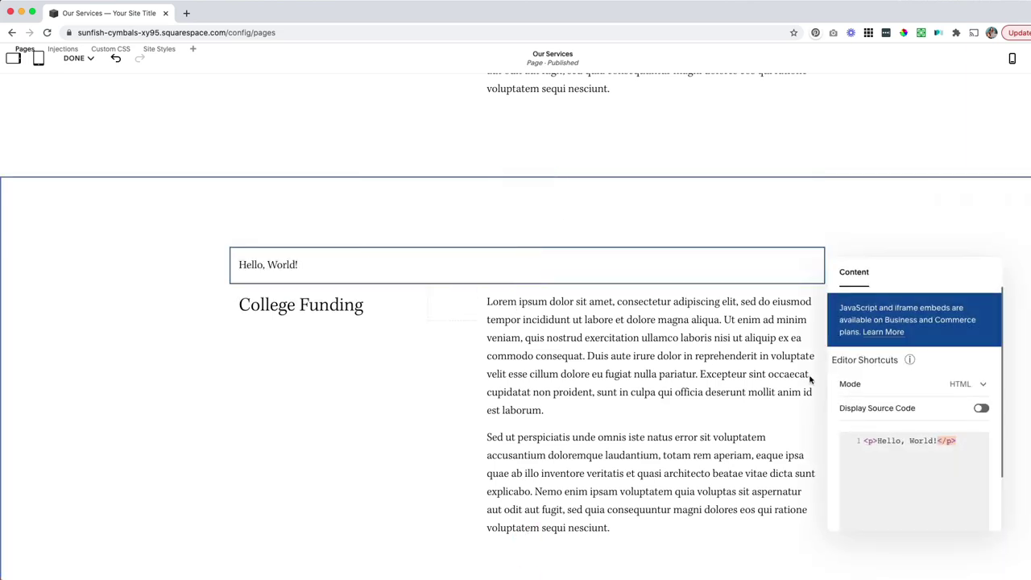
left_click(935, 445)
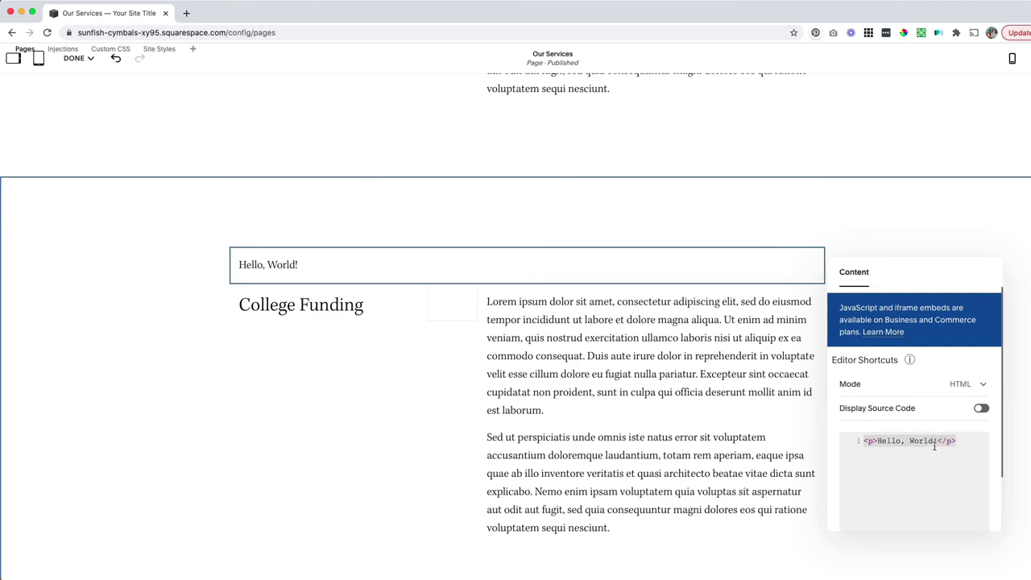
type("<div id=")
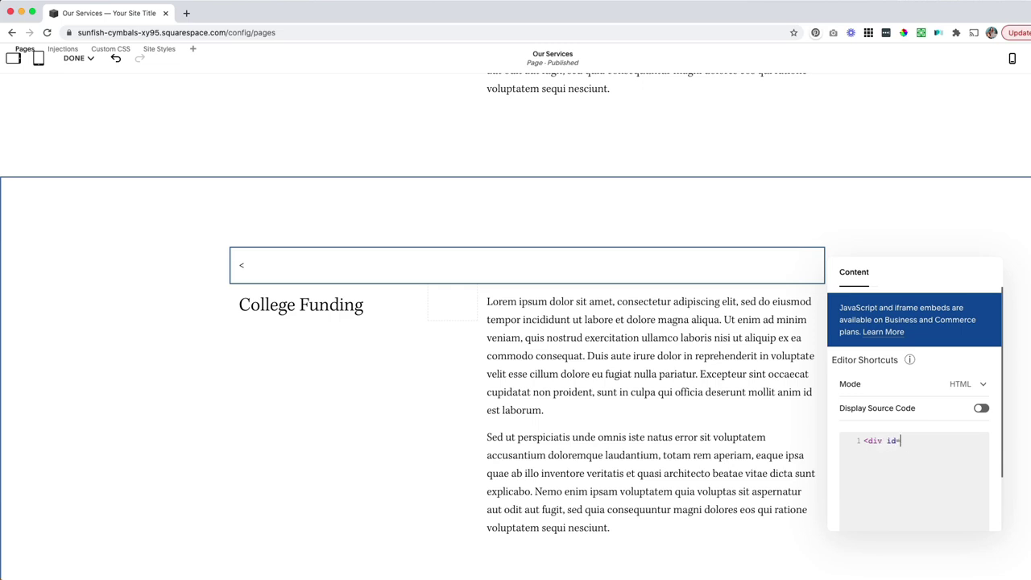
type("\"fun")
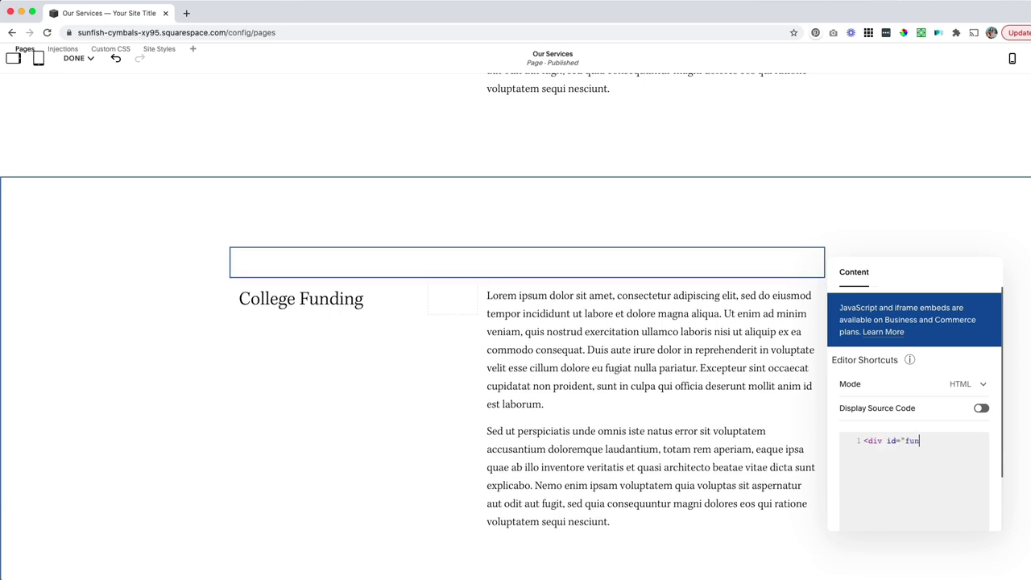
type("ding\">")
key("Return")
key("BackSpace")
scroll(934, 427, "down", 2)
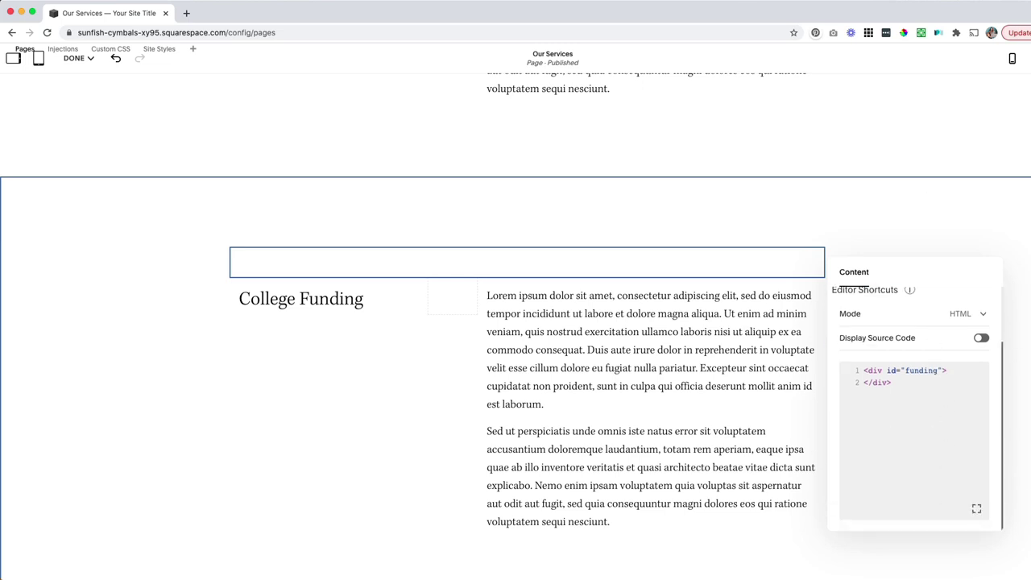
key("Escape")
left_click(77, 58)
left_click(84, 79)
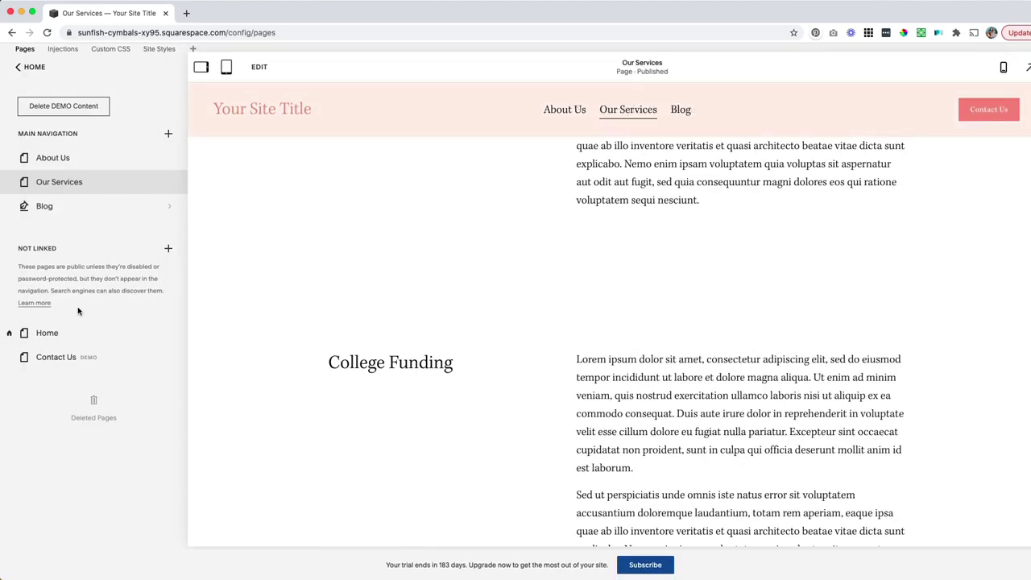
On the Home page, change the hero button text to 'Learn more about college funding'.
left_click(69, 334)
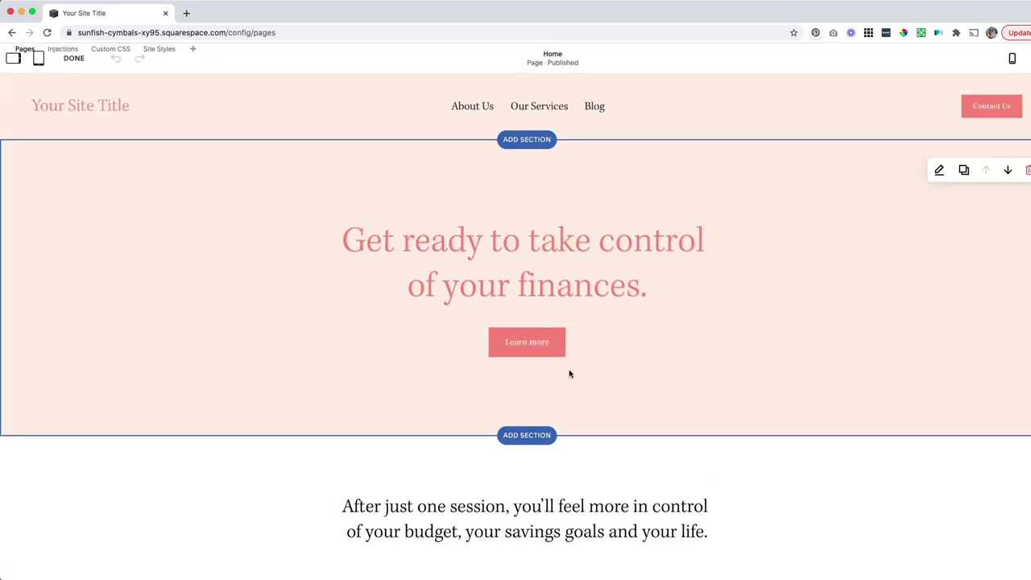
triple_click(582, 260)
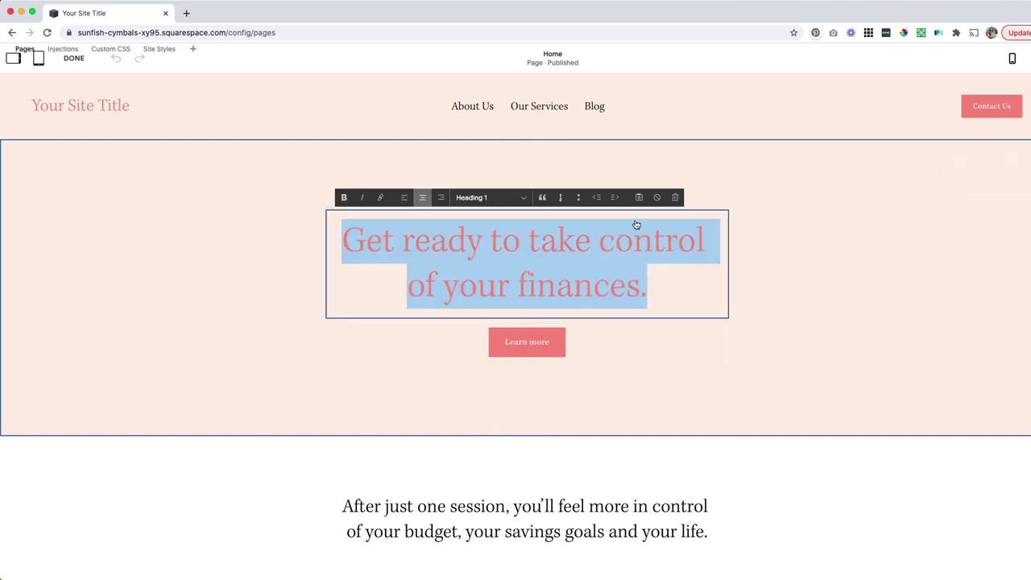
left_click(503, 339)
left_click(525, 341)
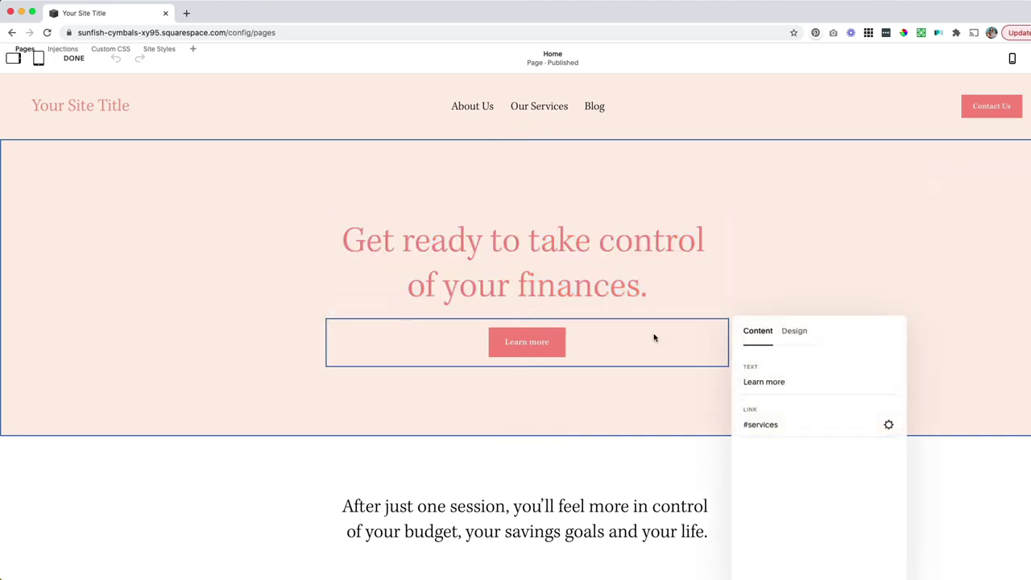
double_click(766, 381)
key("super+a")
key("Right")
type("about college funding")
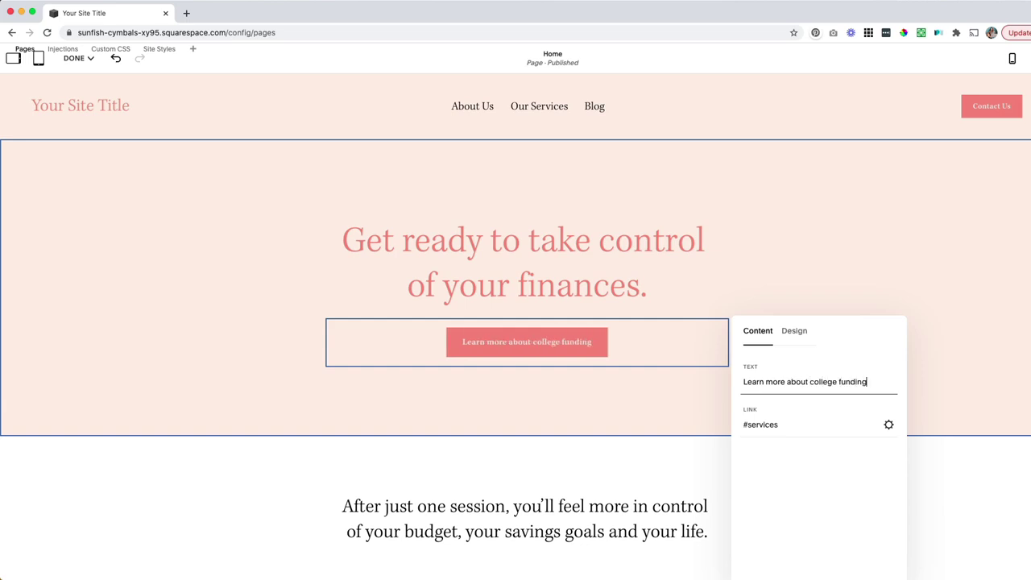
key("Tab")
Set the hero button's link to #funding and save the Home page.
key("super+a")
type("#")
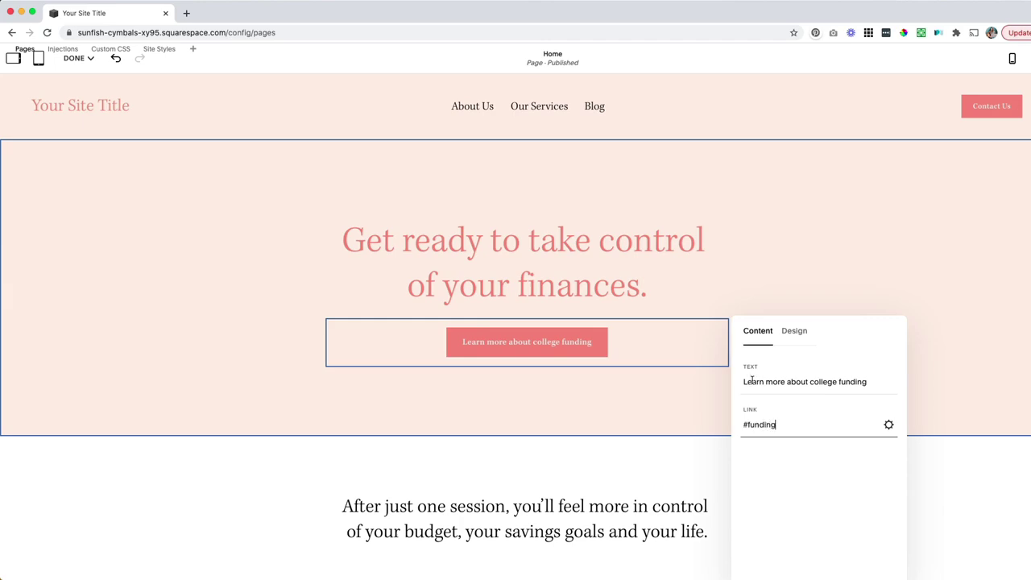
left_click(826, 280)
left_click(74, 58)
left_click(80, 78)
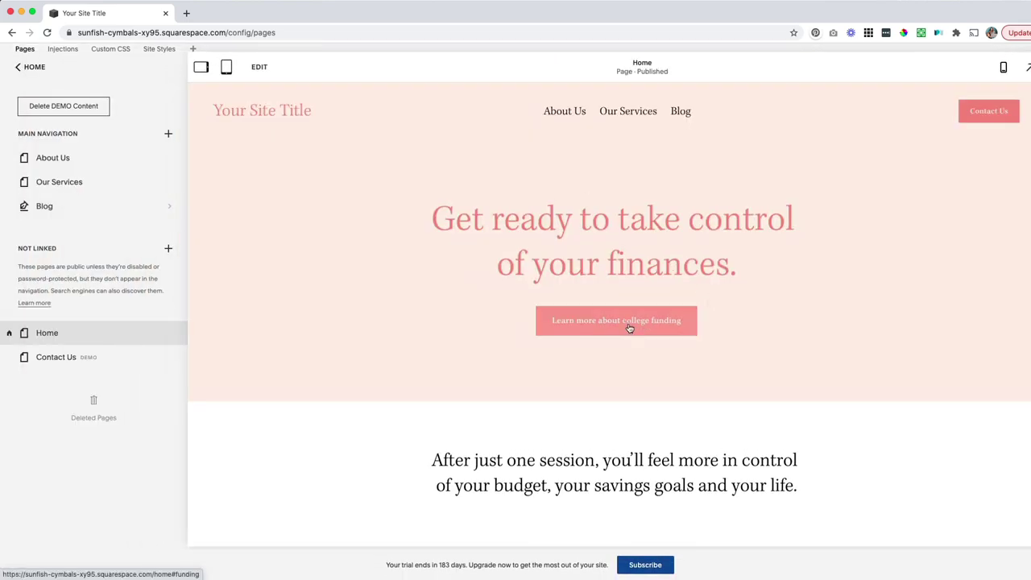
Preview the page to test where the hero button leads, then recheck the button's settings.
left_click(629, 328)
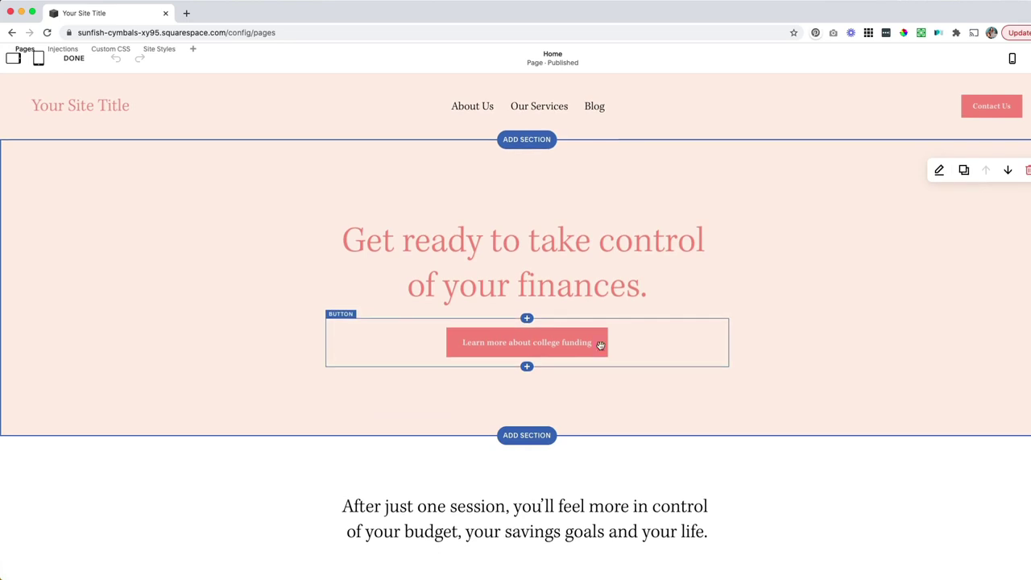
left_click(74, 58)
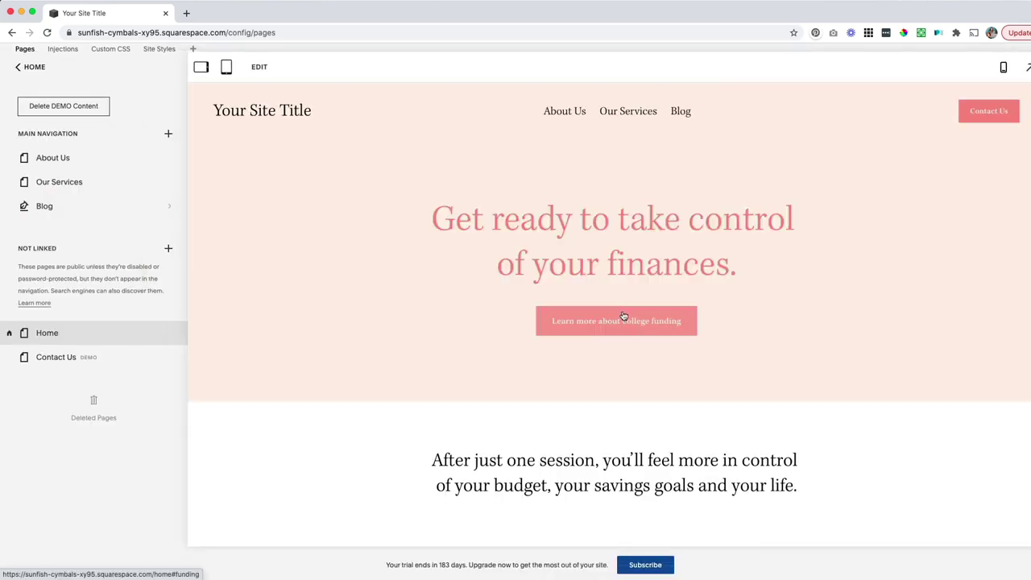
left_click(623, 316)
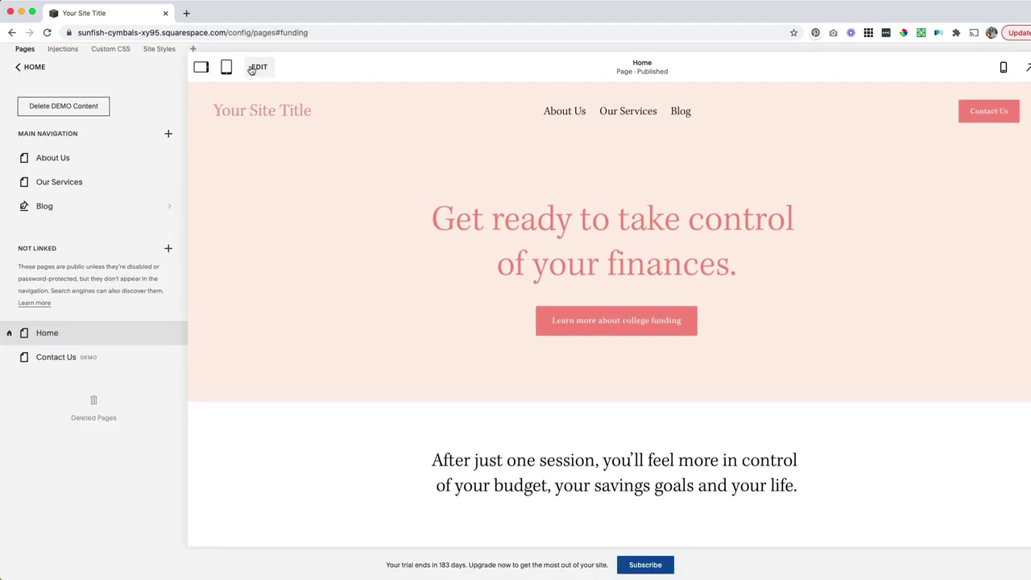
left_click(256, 67)
left_click(544, 342)
left_click(544, 340)
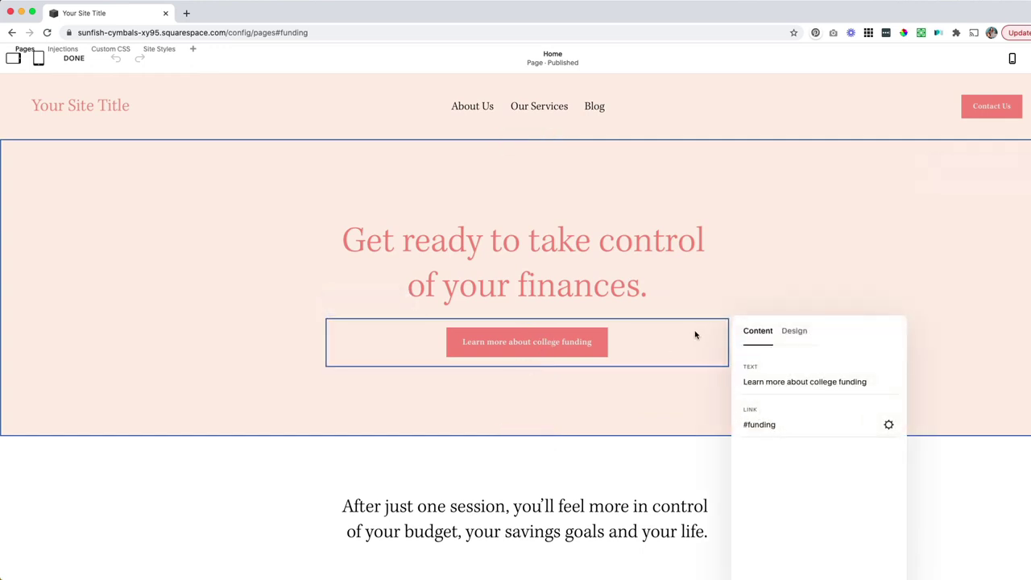
left_click(801, 214)
Check the Our Services page's URL slug in its page settings.
left_click(75, 59)
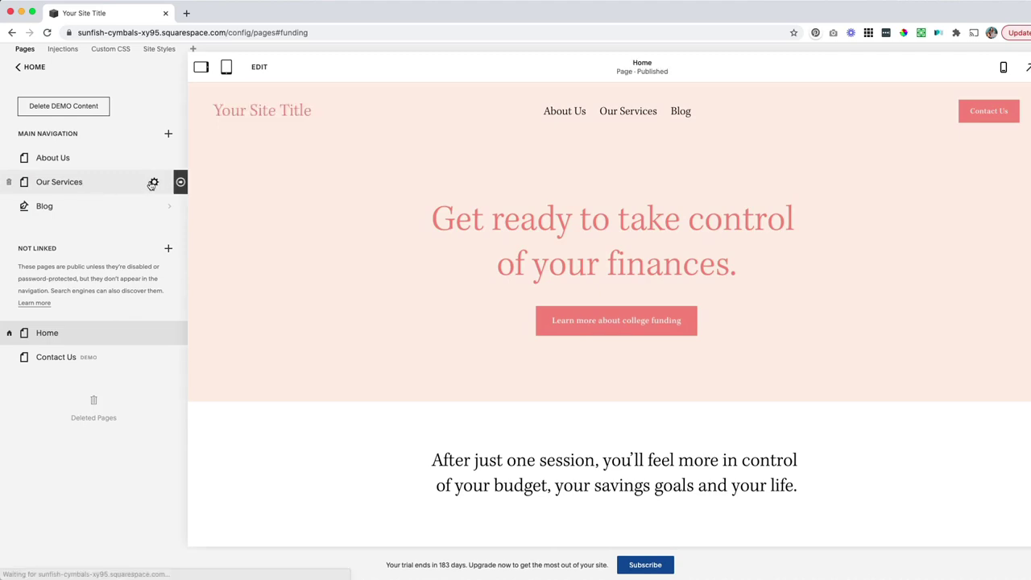
left_click(151, 182)
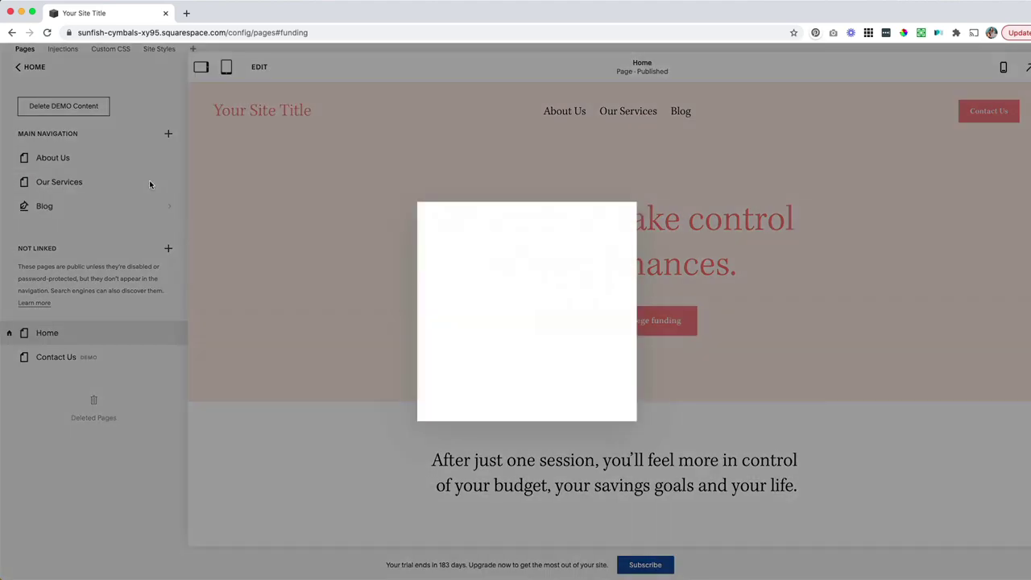
left_click_drag(535, 286, 483, 288)
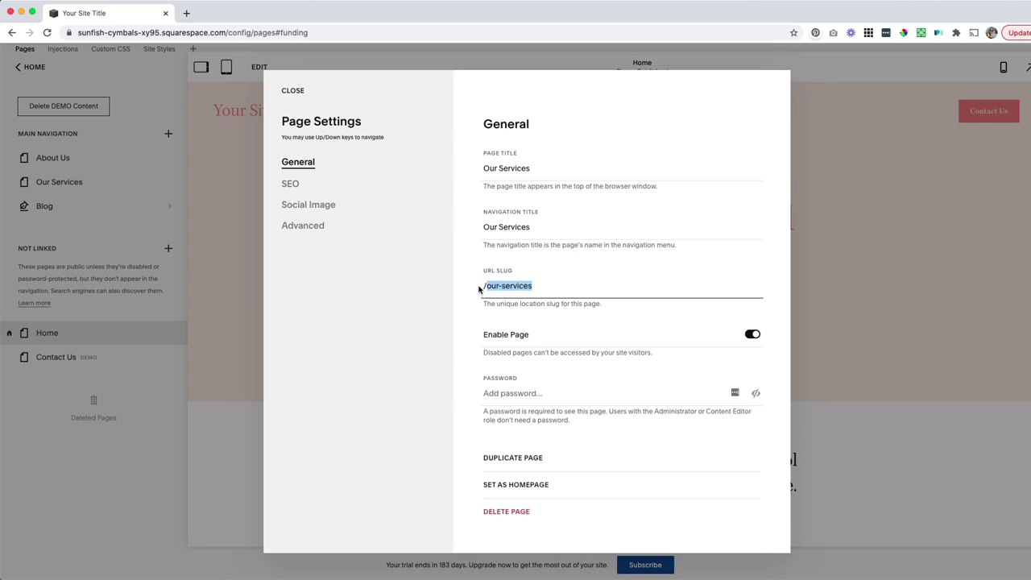
left_click(297, 93)
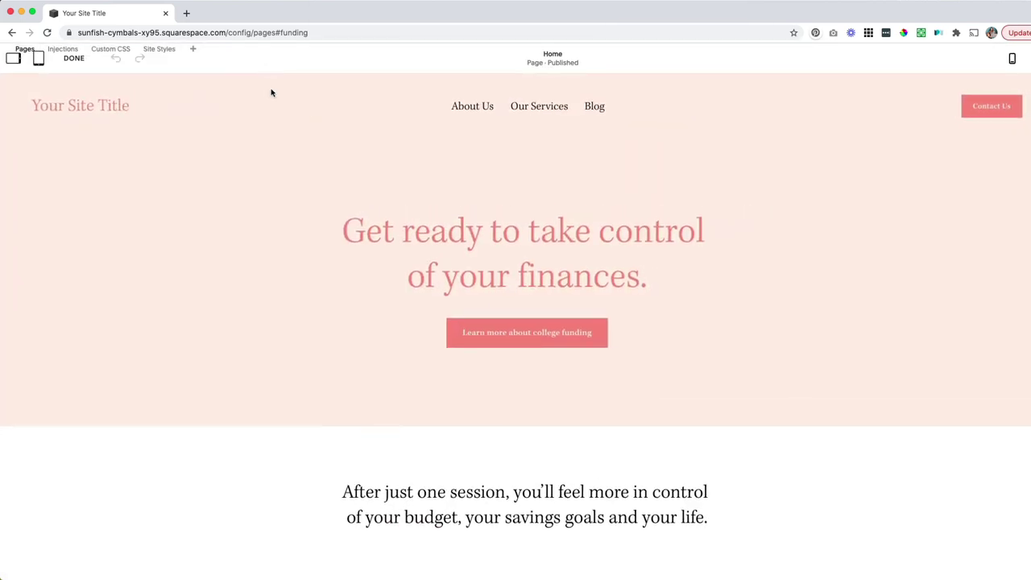
Change the hero button's link to /our-services#funding and save the Home page.
left_click(537, 341)
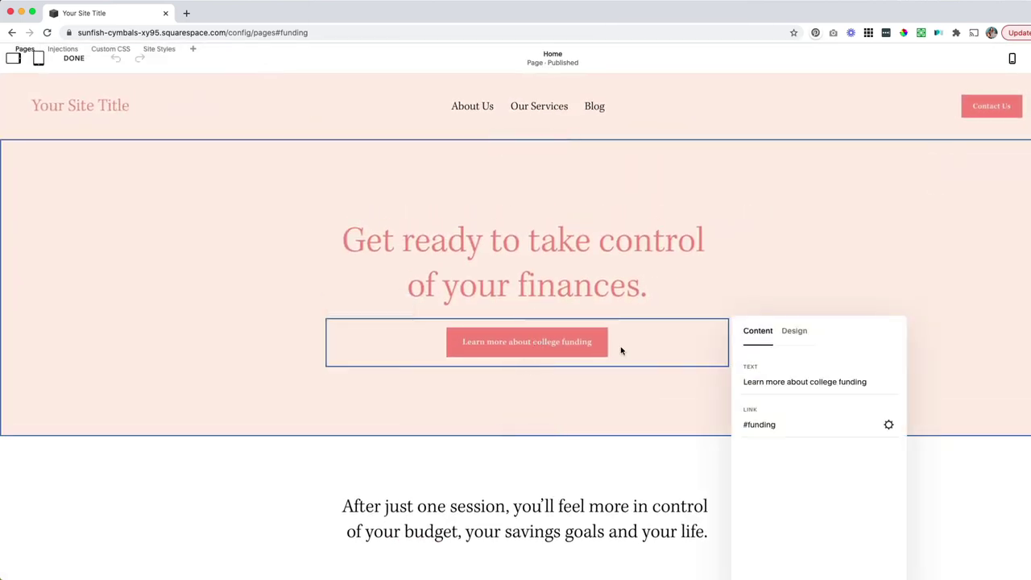
left_click_drag(743, 423, 762, 424)
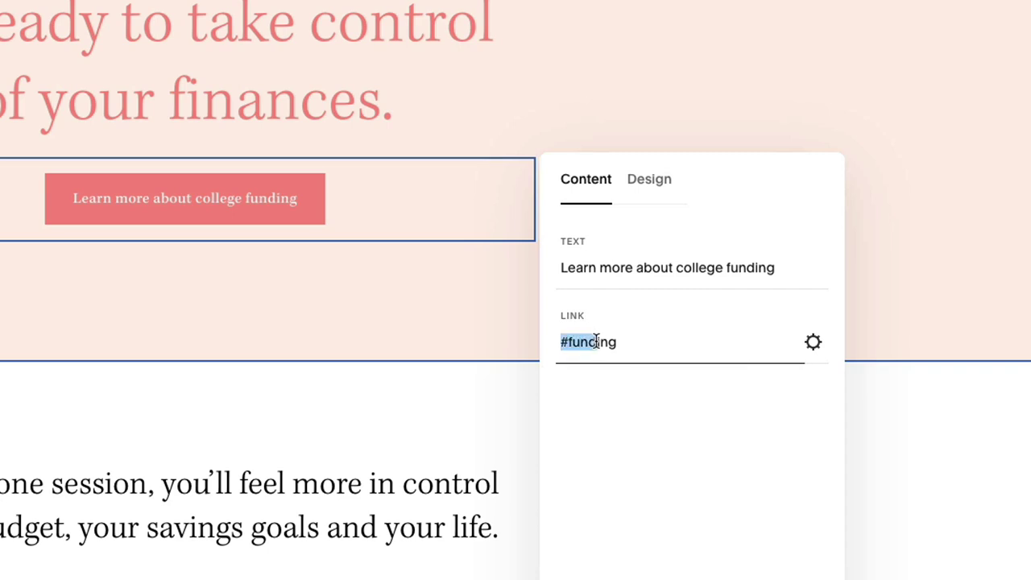
left_click_drag(596, 341, 622, 341)
key("Left")
type("our-services")
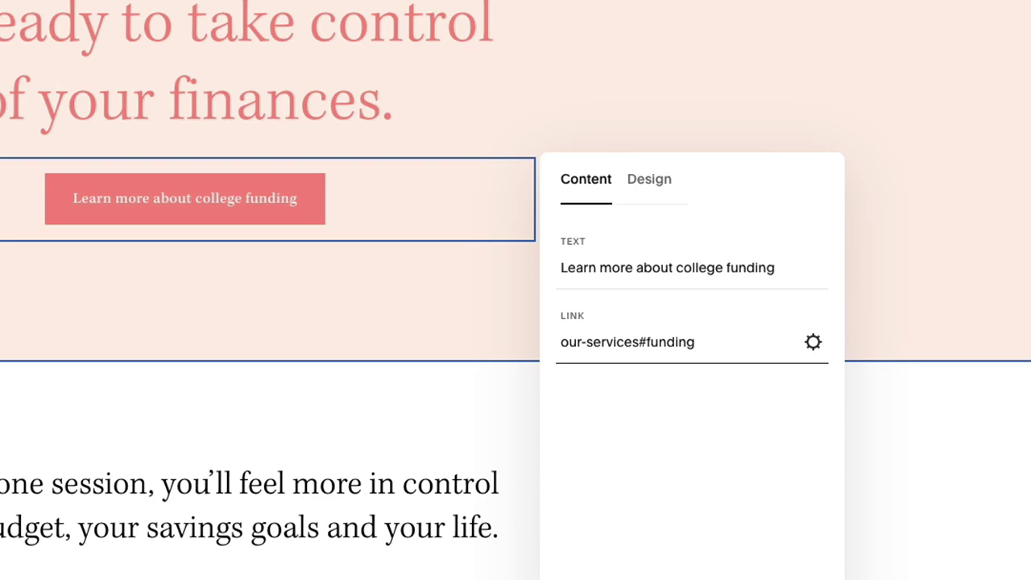
key("Left")
key("Left")
key("Left")
key("Left")
key("Left")
key("Left")
key("Left")
type("/")
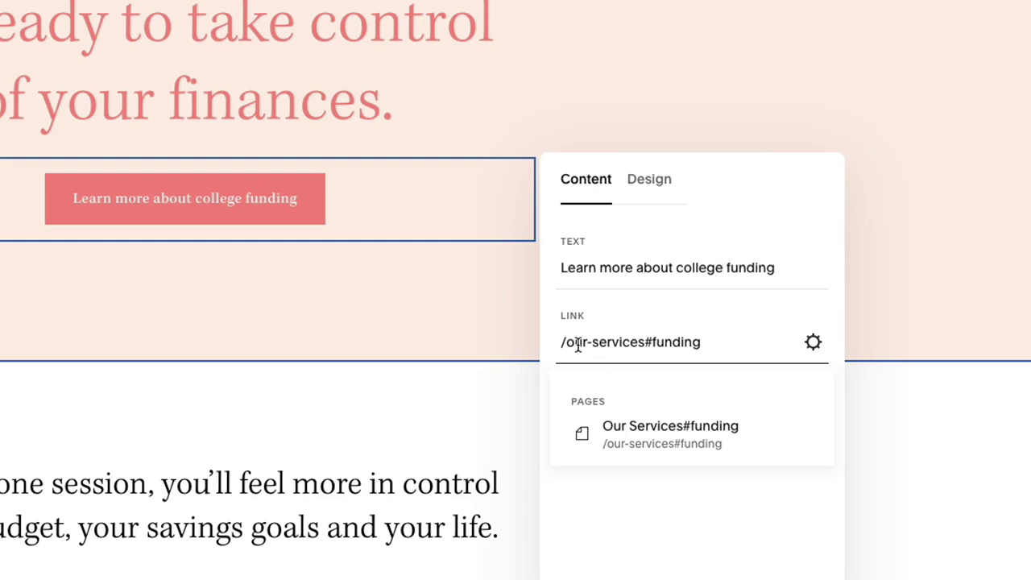
double_click(648, 341)
left_click_drag(662, 342, 717, 338)
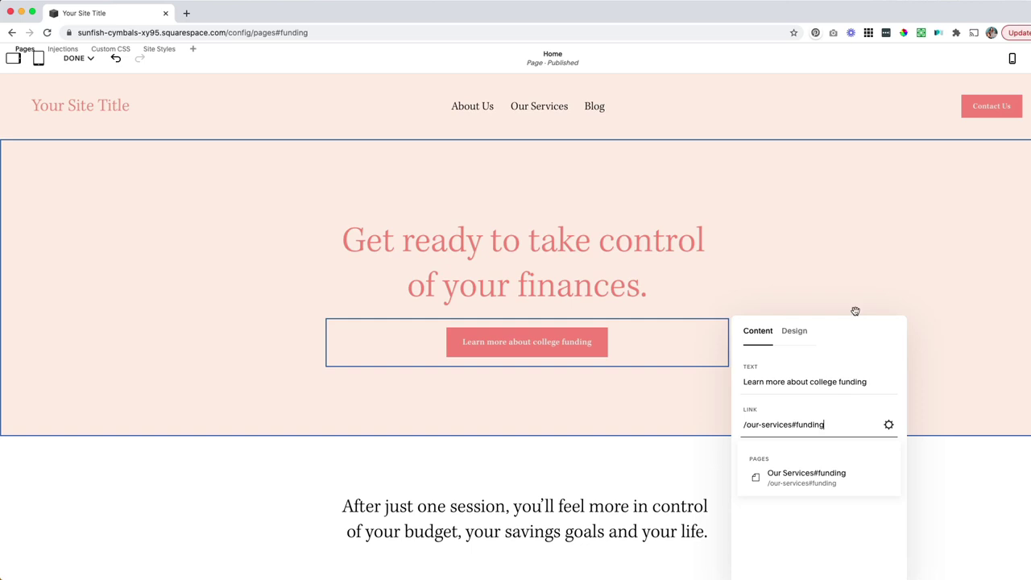
left_click(80, 58)
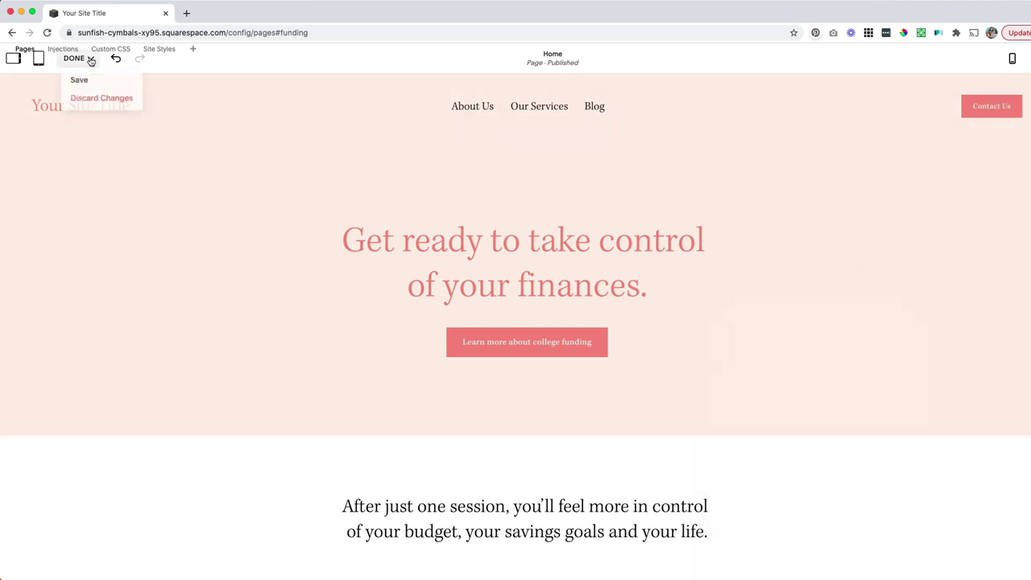
left_click(86, 78)
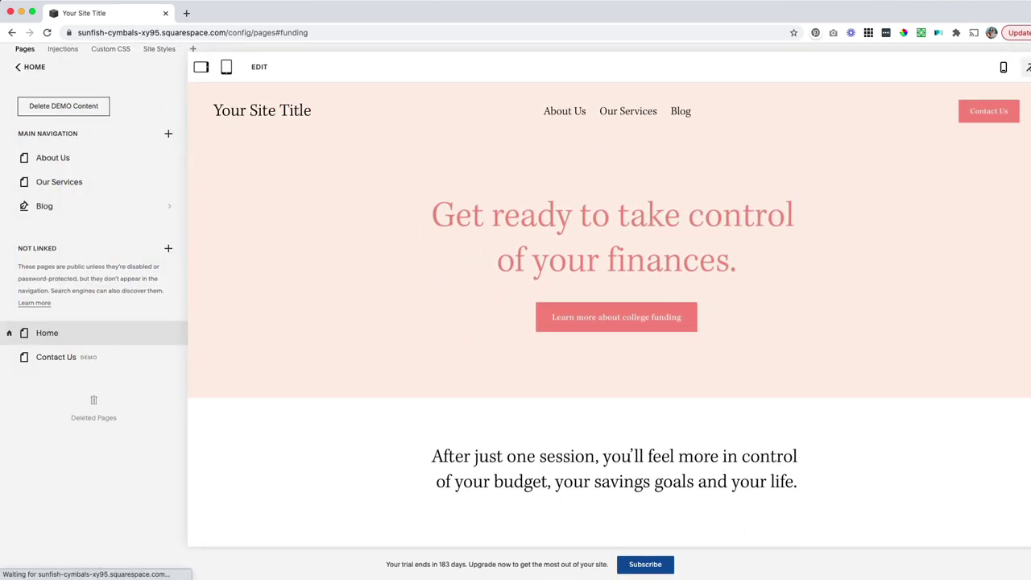
Preview the site, confirm the hero button lands on College Funding, then return to the main menu.
key("Escape")
left_click(504, 309)
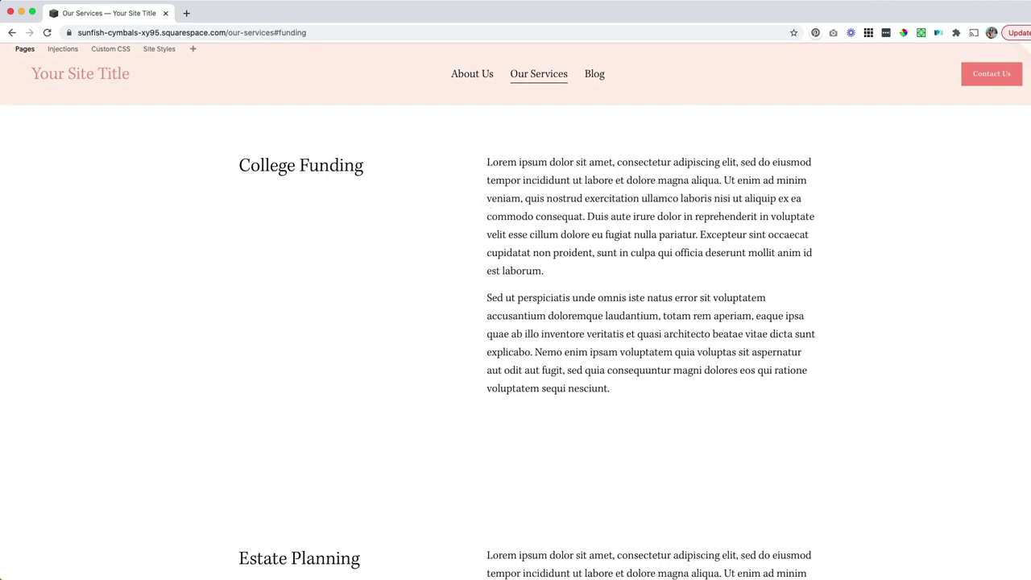
left_click(24, 48)
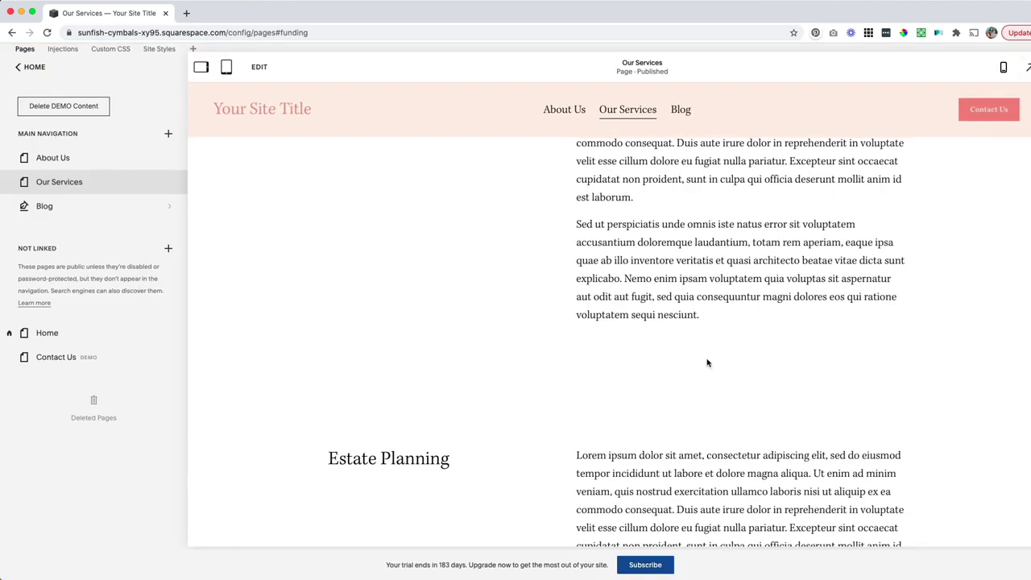
scroll(712, 351, "up", 2)
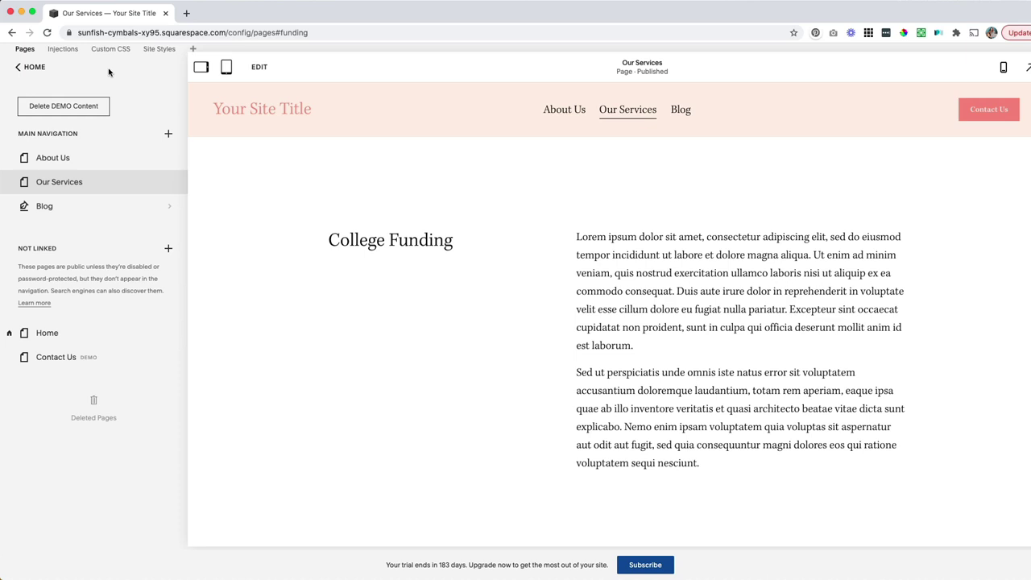
left_click(34, 68)
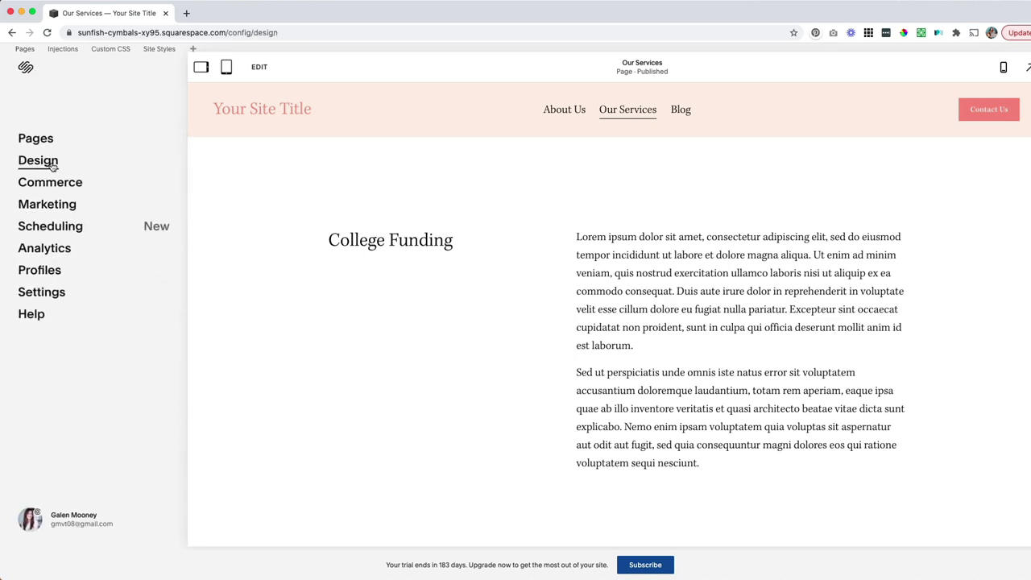
Review the smooth-scroll rule in Design > Custom CSS, then edit the Our Services page.
left_click(44, 161)
left_click(52, 393)
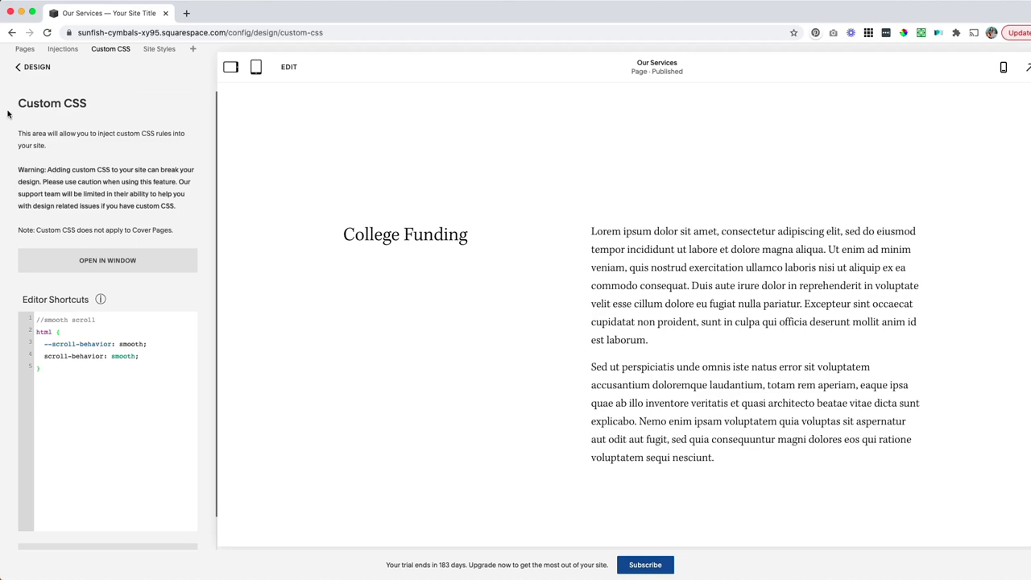
left_click(18, 67)
left_click(263, 68)
scroll(595, 209, "down", 5)
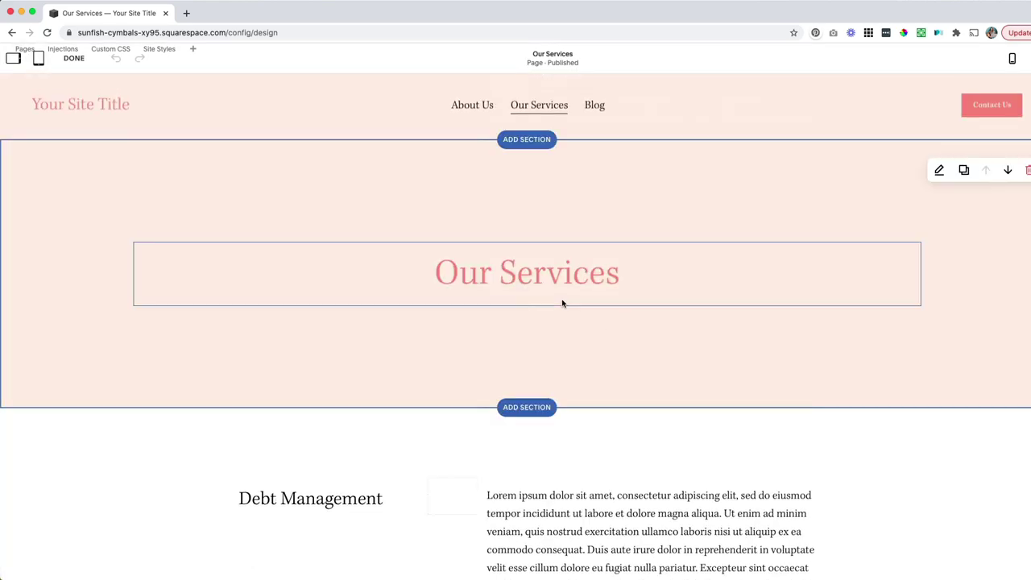
Add a Learn more button below the Our Services heading linking to #funding, and save the page.
left_click(527, 307)
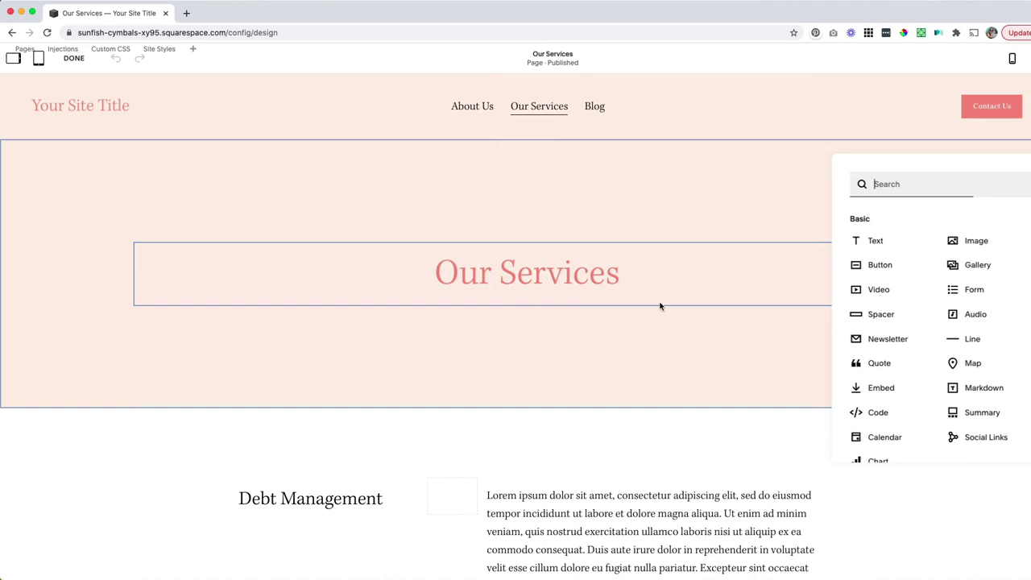
left_click(880, 267)
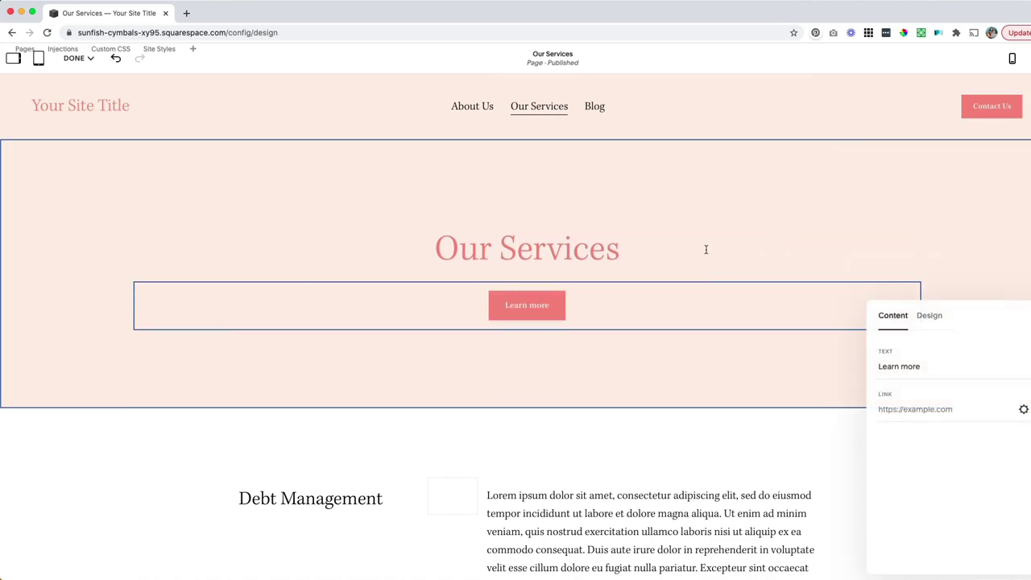
left_click(933, 409)
type("#funding")
left_click(819, 207)
left_click(74, 58)
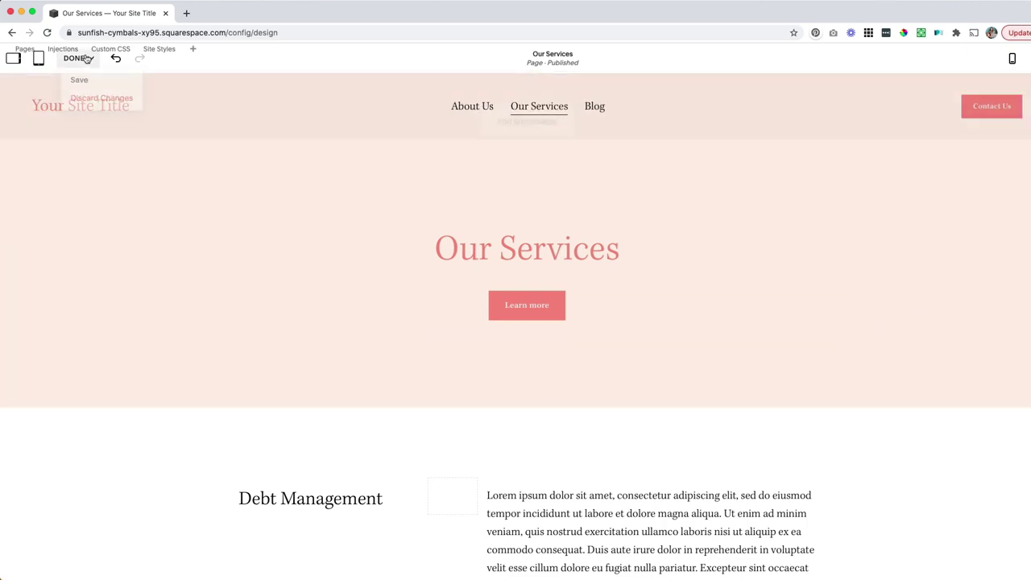
left_click(77, 79)
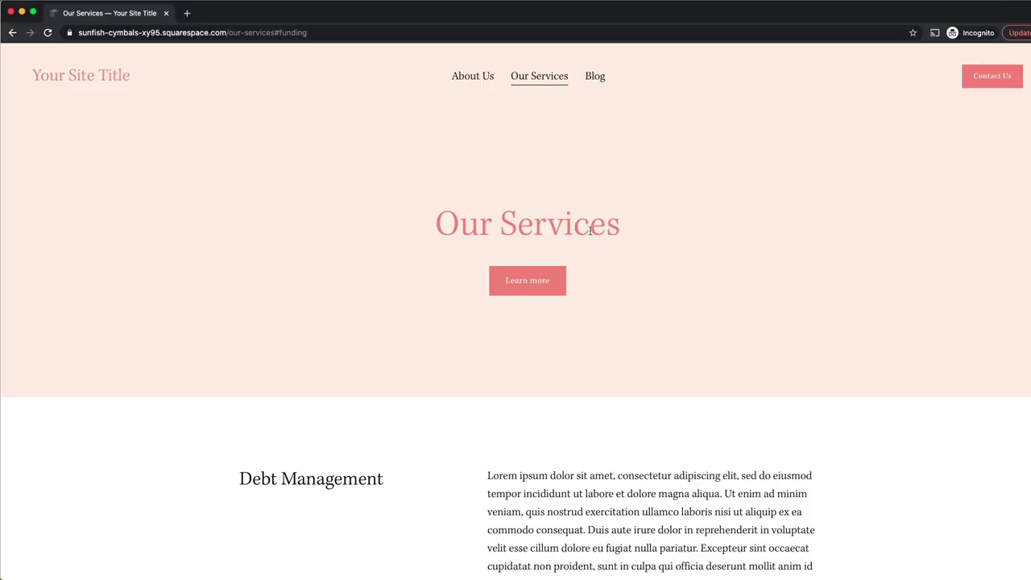
Test the live Learn more button and confirm it scrolls smoothly to College Funding.
left_click(533, 284)
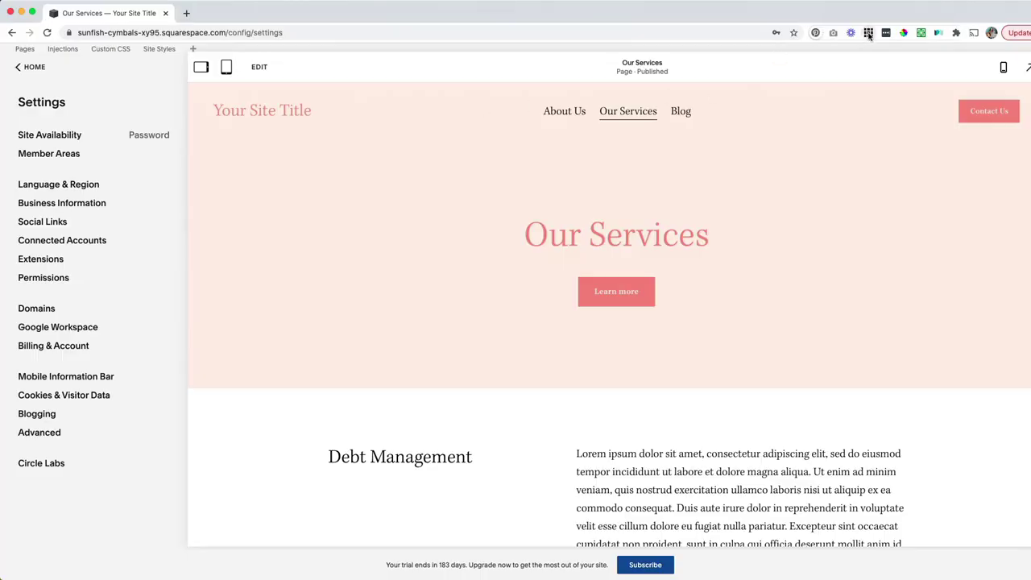
Show block IDs with the ID Finder extension and copy College Funding's ID #block-df0ca94cf4c8c1528719.
right_click(868, 36)
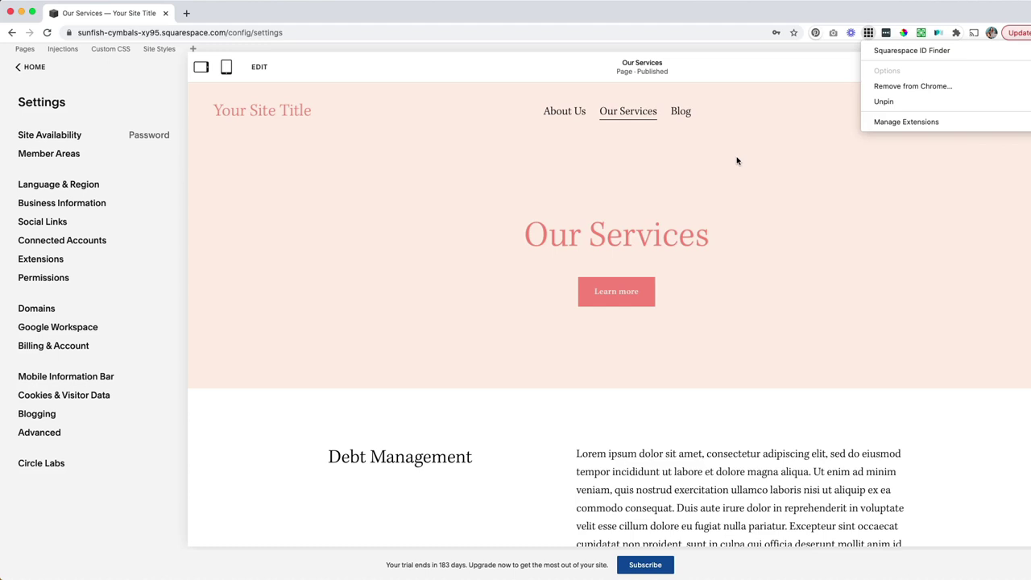
left_click(751, 27)
left_click(868, 33)
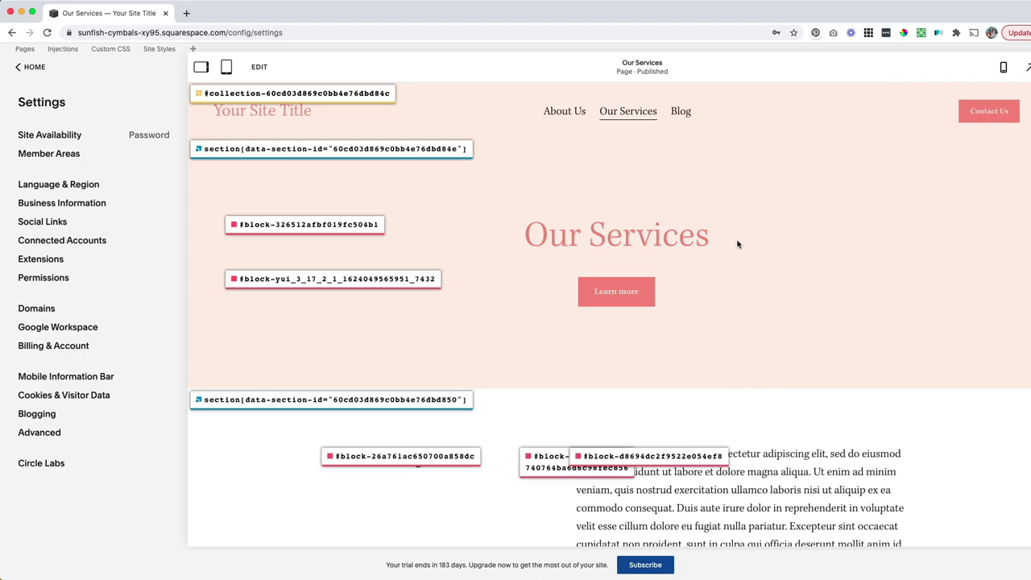
scroll(606, 272, "down", 10)
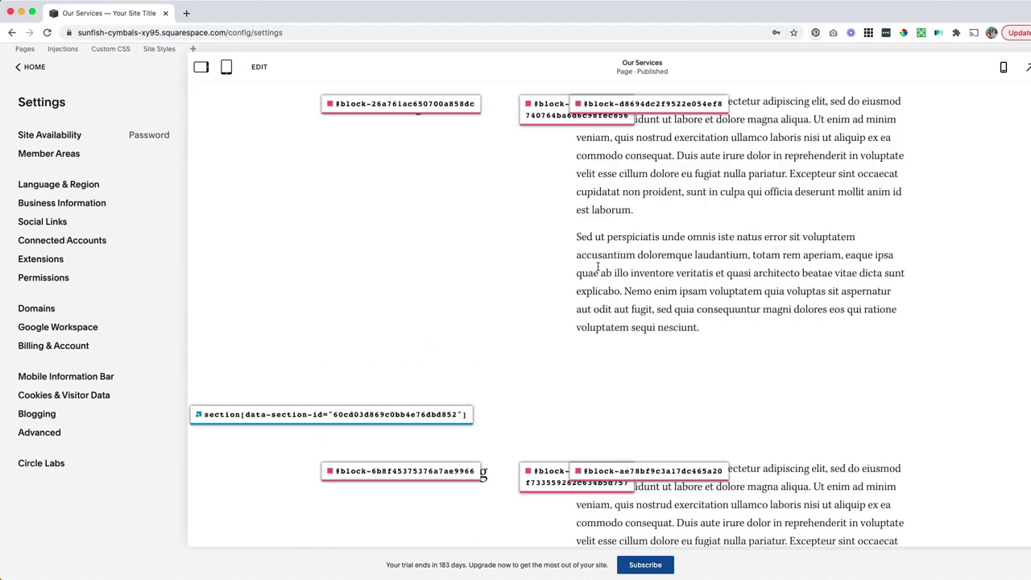
scroll(617, 274, "down", 5)
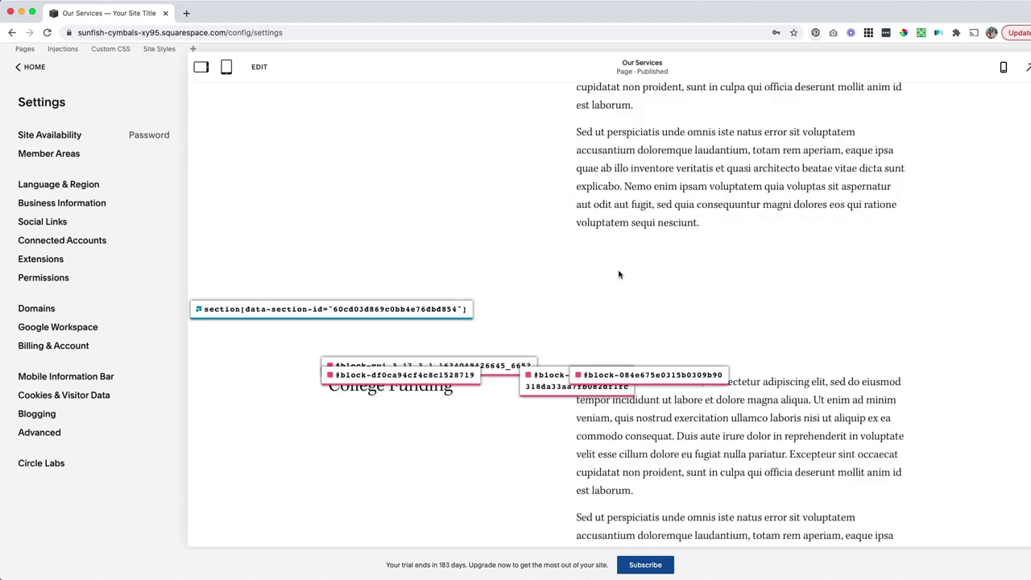
scroll(619, 275, "down", 1)
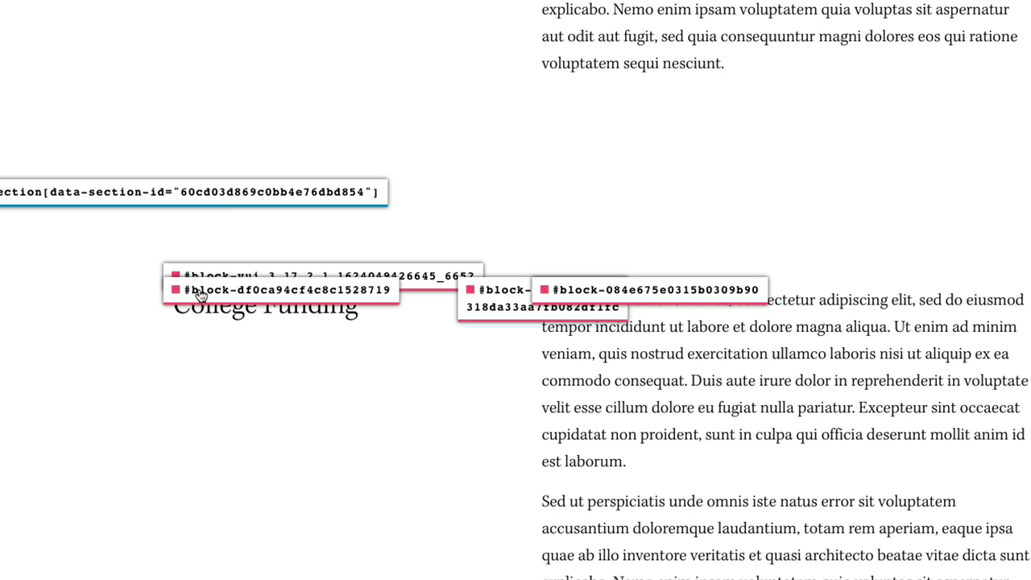
left_click(250, 295)
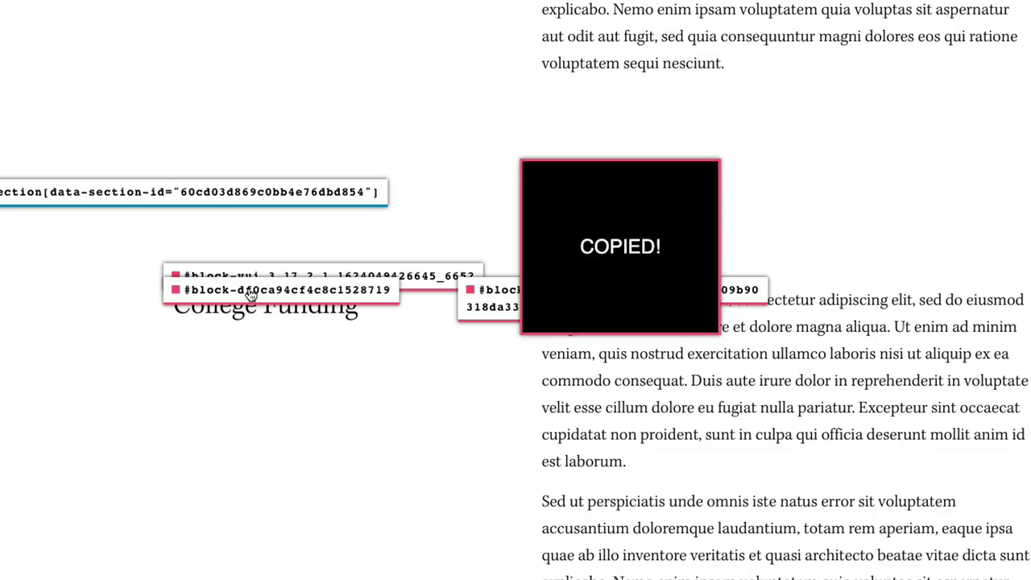
scroll(526, 163, "up", 3)
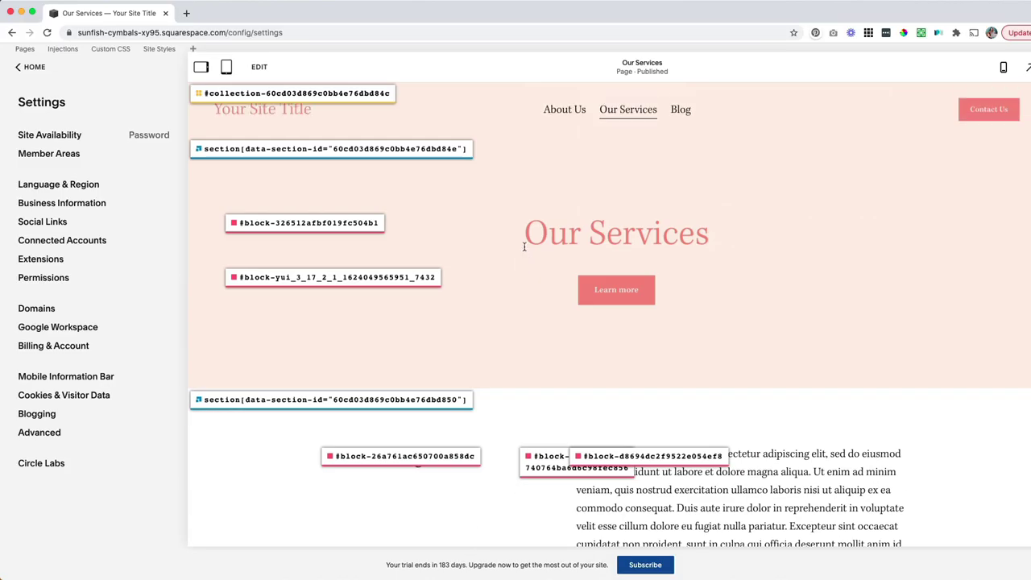
Hide the ID labels, then relink Learn more from #funding to #block-df0ca94cf4c8c1528719 and save.
left_click(868, 33)
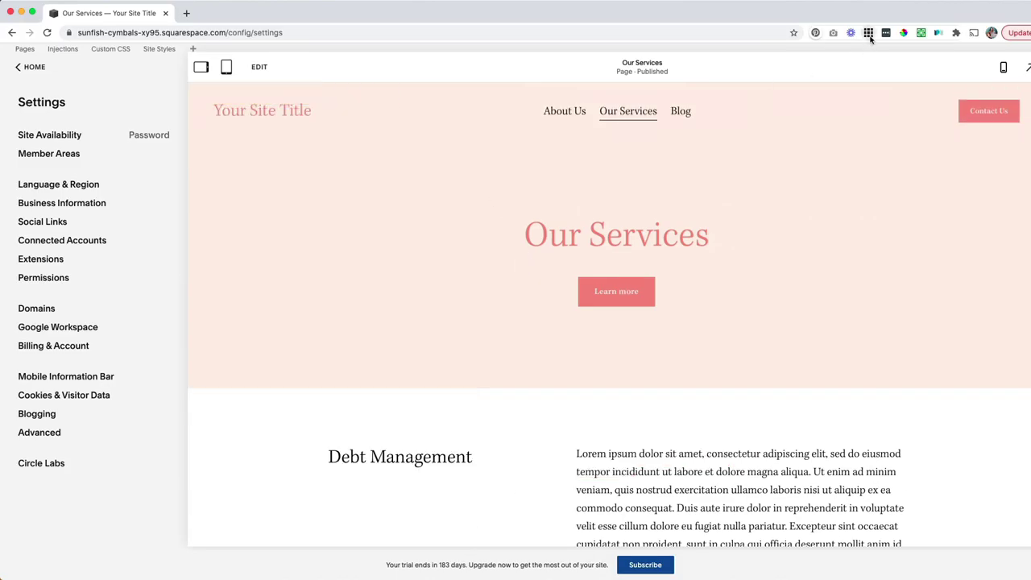
left_click(259, 68)
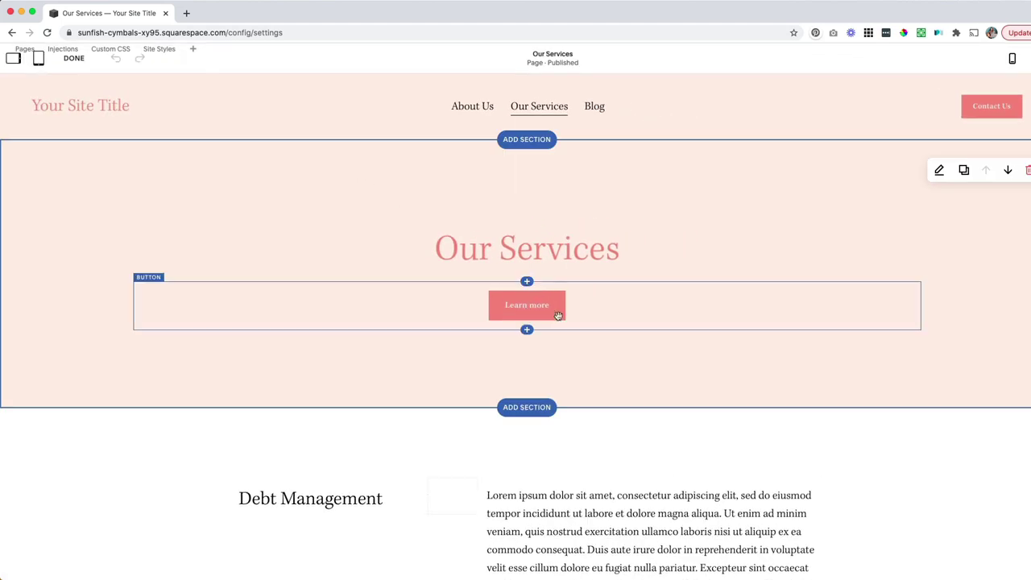
double_click(581, 306)
double_click(913, 398)
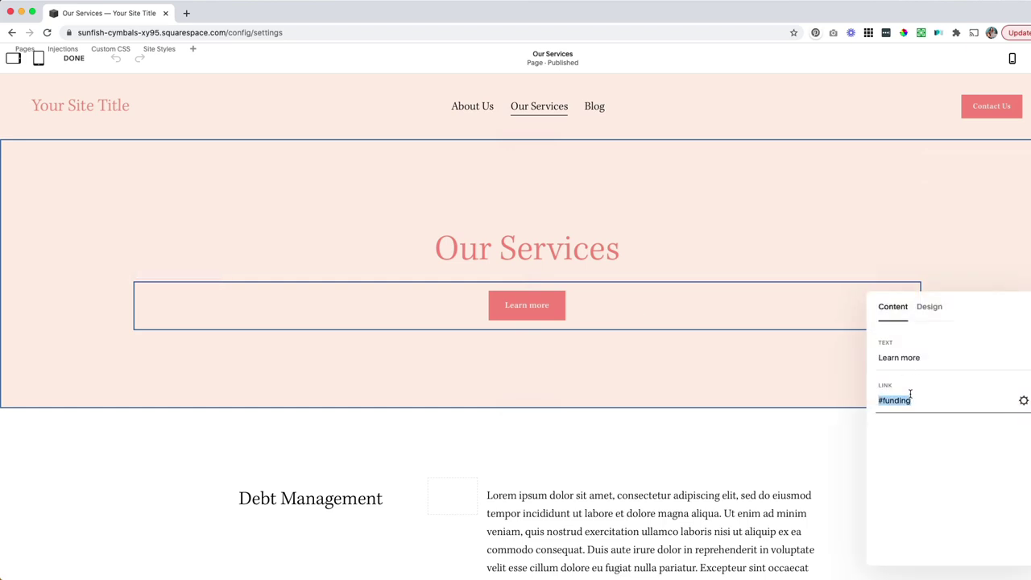
key("super+v")
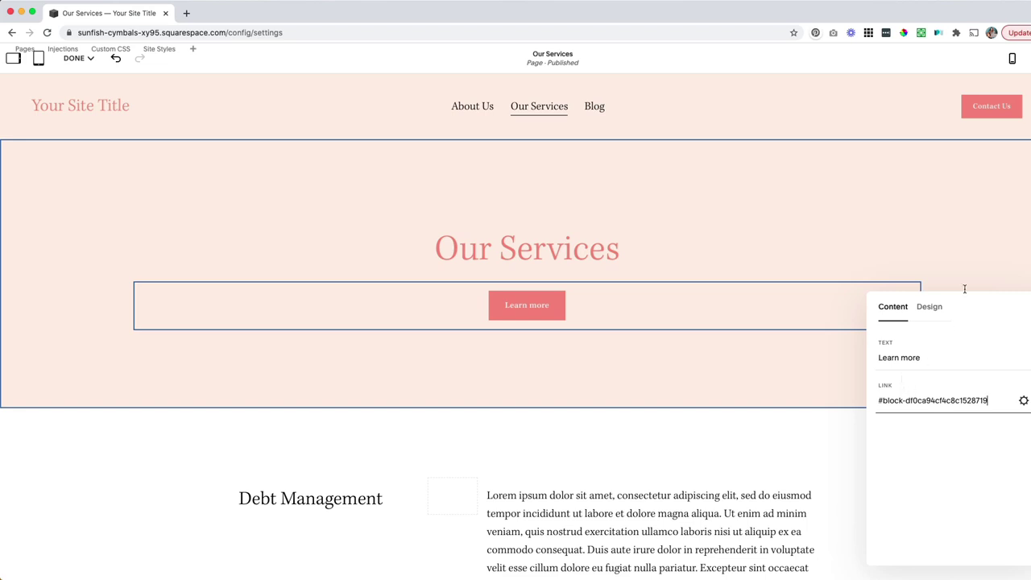
left_click(81, 65)
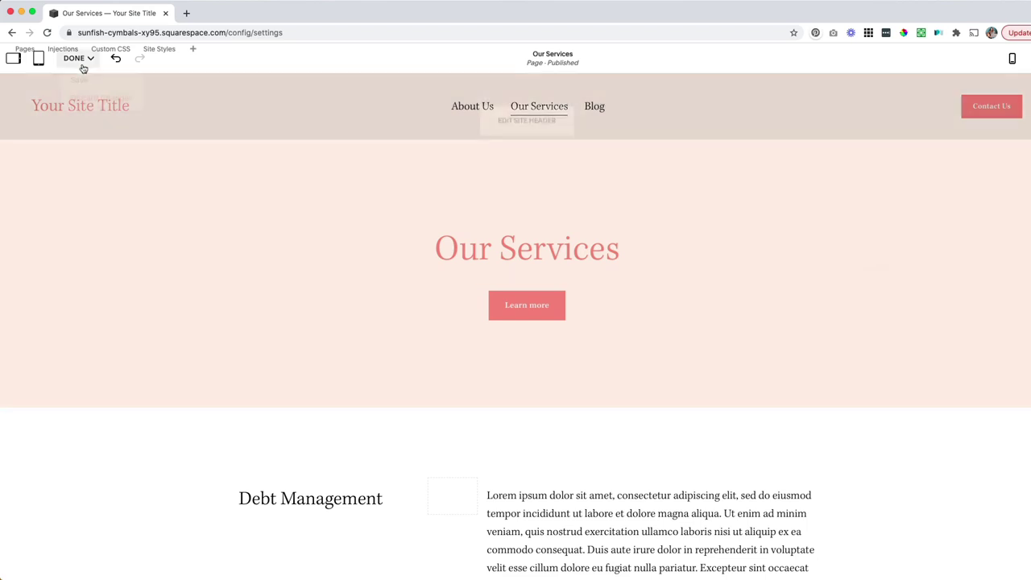
left_click(79, 84)
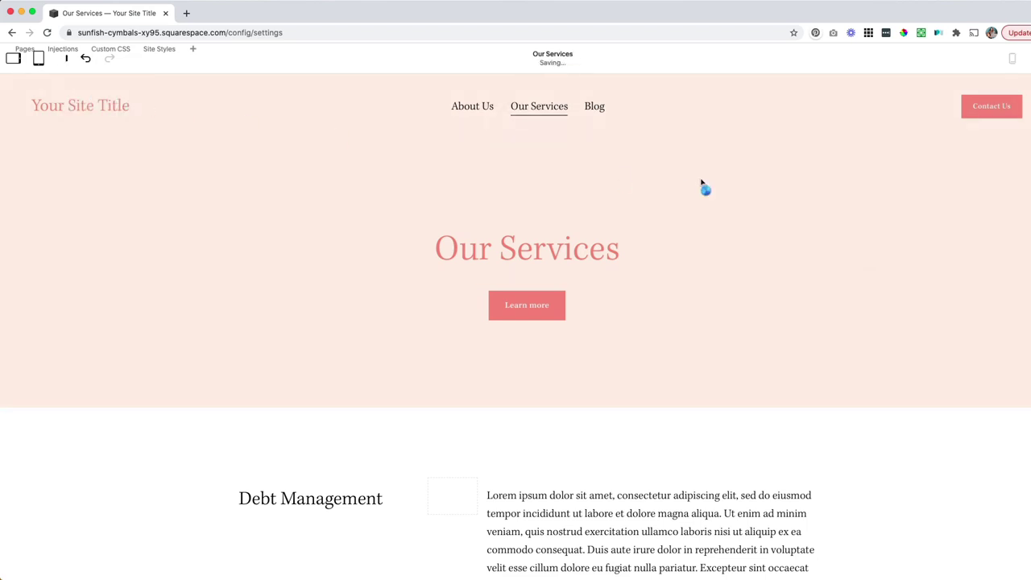